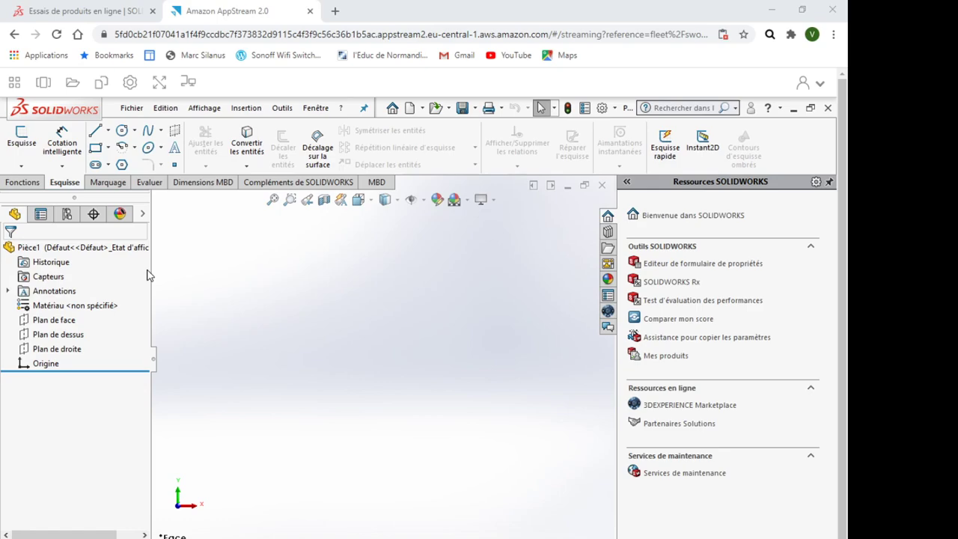
Sketch a closed teardrop profile around the origin on the front plane: two slanted lines joined by tangent arcs, the lower about 49 mm in radius
left_click(97, 131)
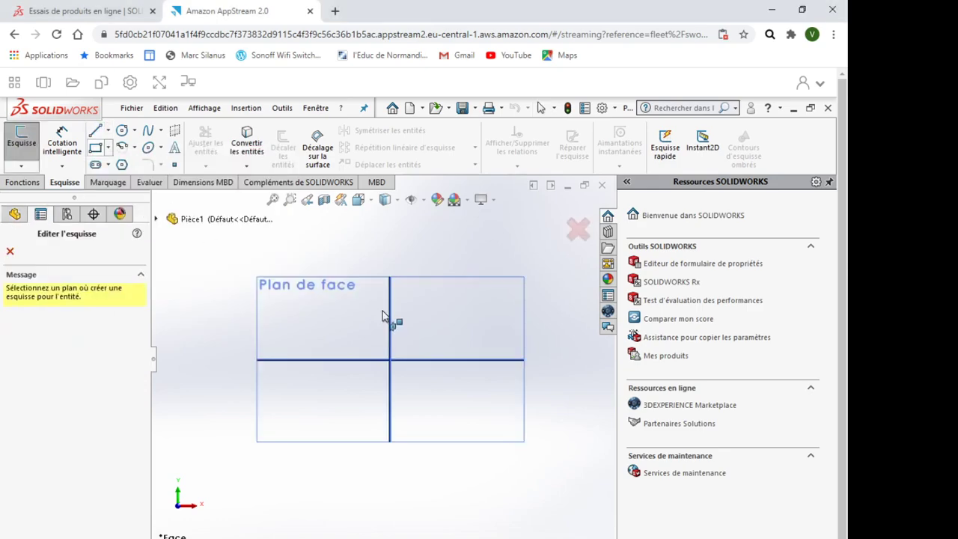
left_click(322, 295)
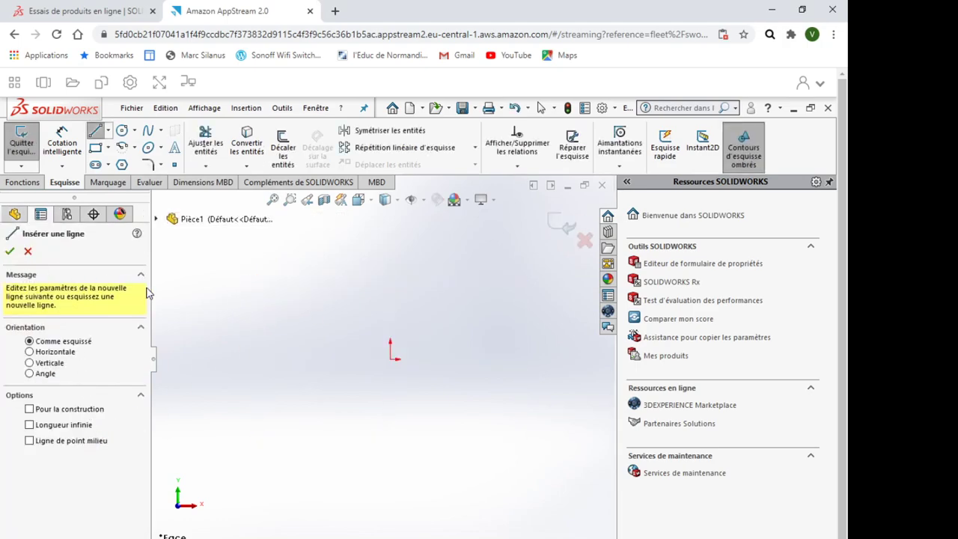
left_click(368, 280)
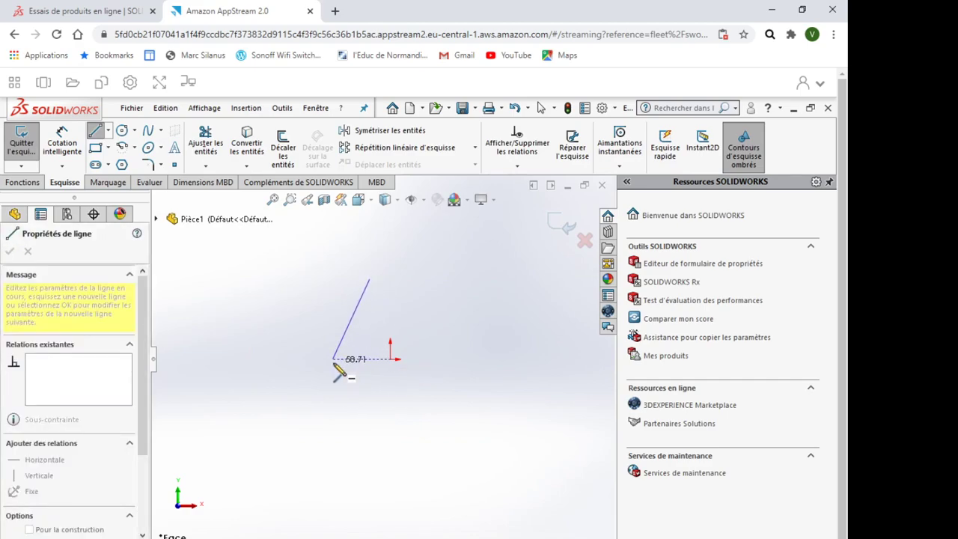
left_click(332, 359)
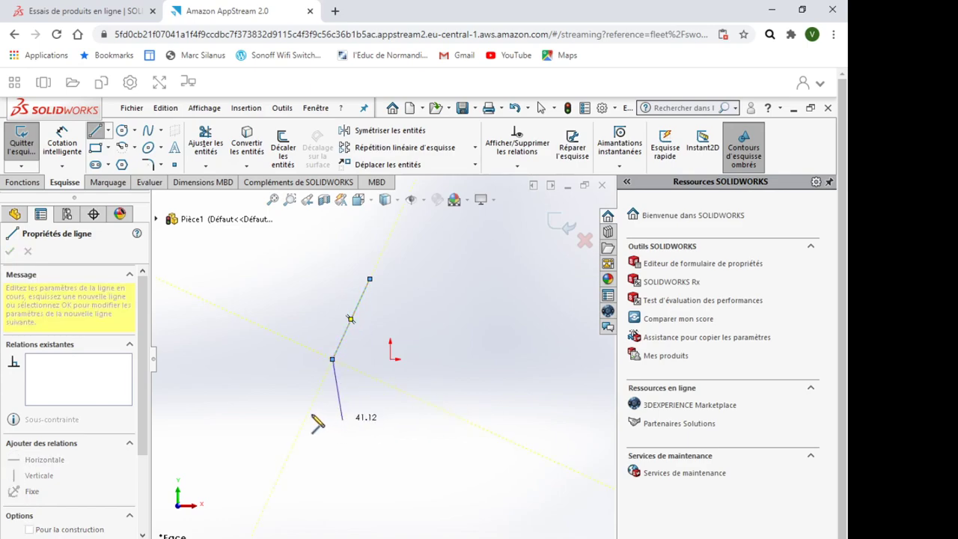
mouse_move(334, 353)
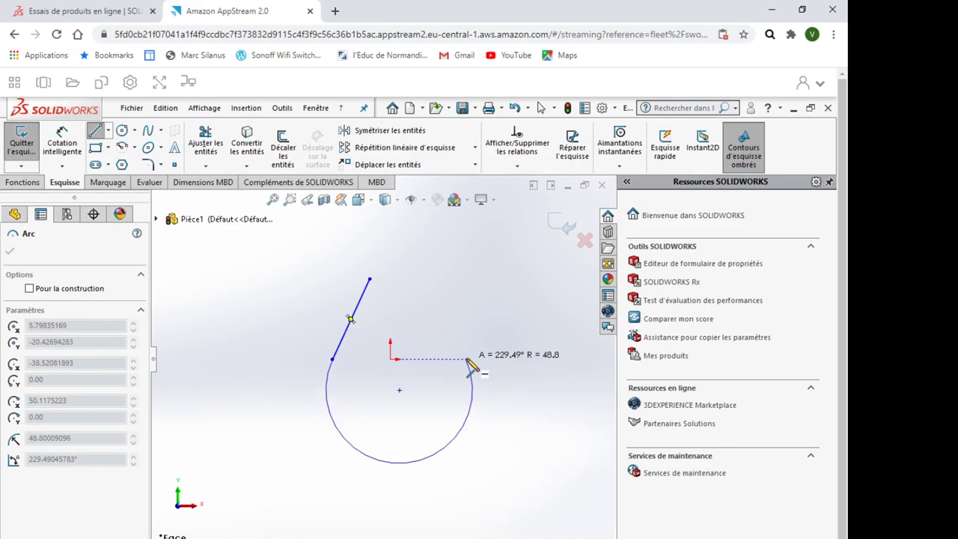
left_click(465, 359)
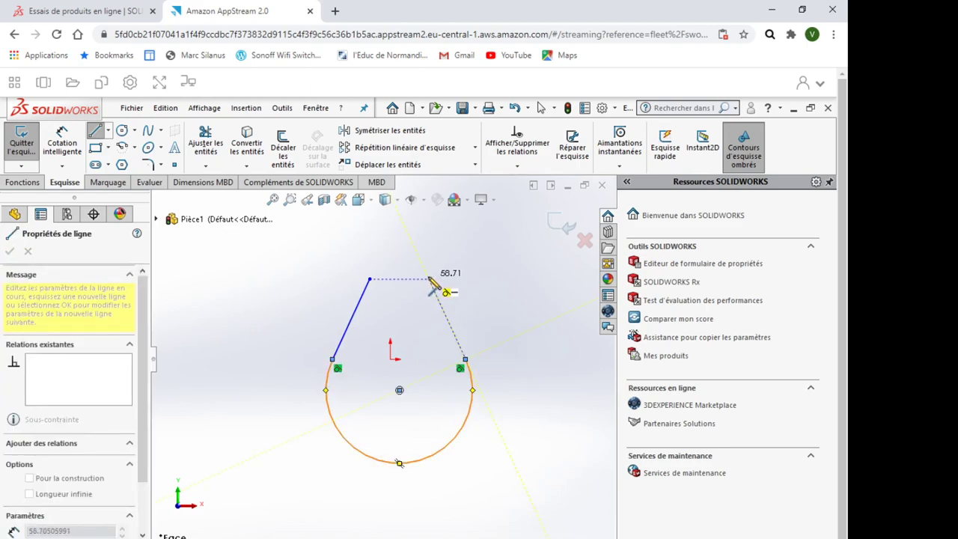
left_click(429, 279)
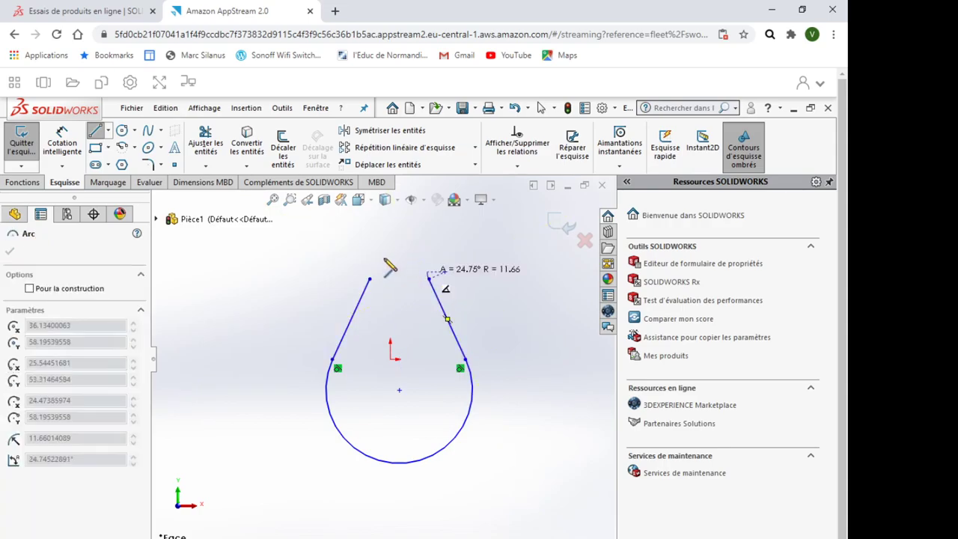
left_click(369, 279)
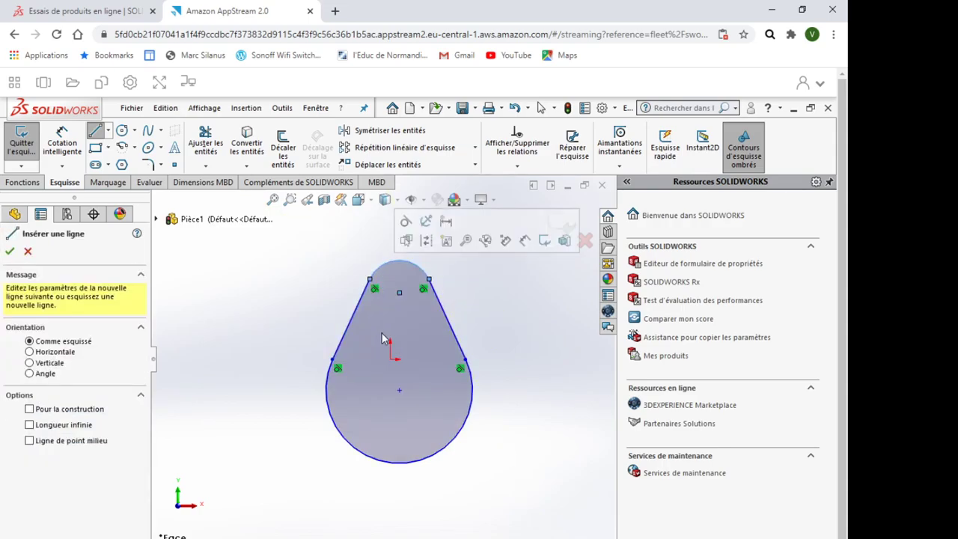
key("Escape")
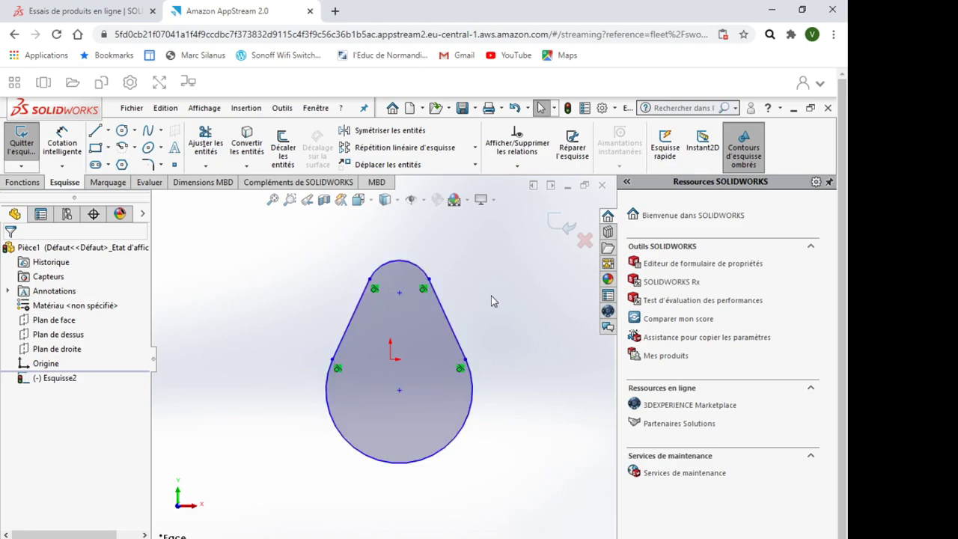
Delete the tangent relation between the upper arc and the right-hand line, and move their shared endpoint outward to about X 40, Y 61
left_click(425, 290)
key("Delete")
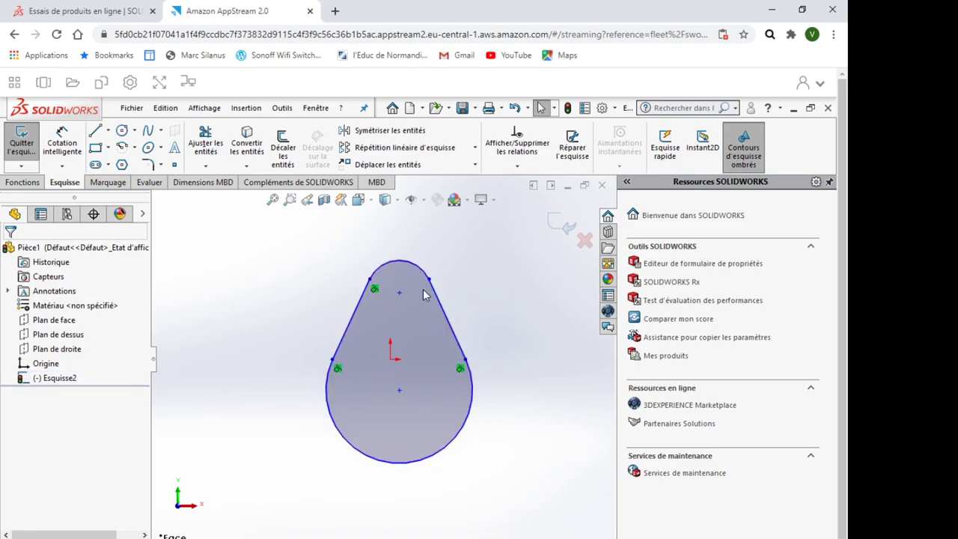
left_click_drag(431, 281, 452, 270)
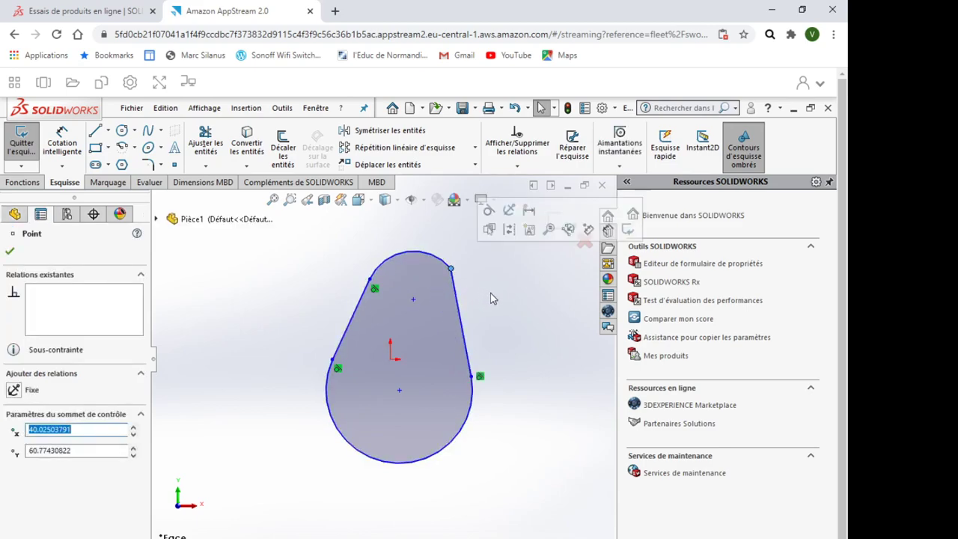
key("Escape")
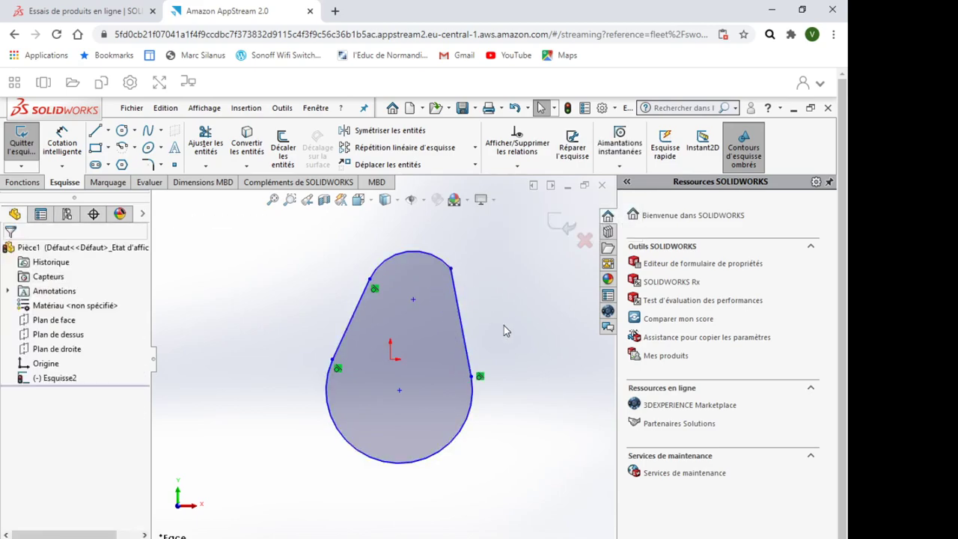
Add a tangent relation between the upper arc and the right-hand line
left_click(443, 267)
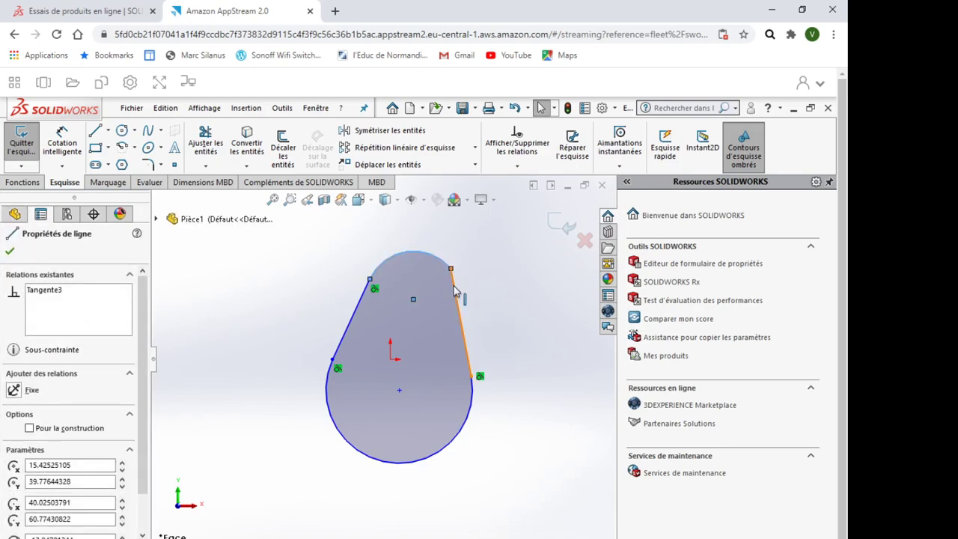
left_click(454, 290, "ctrl")
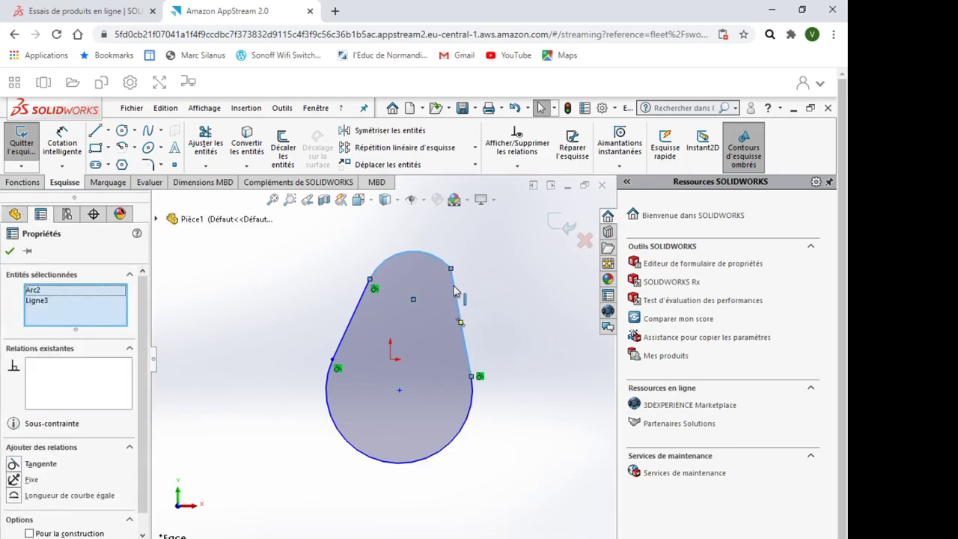
left_click(21, 466)
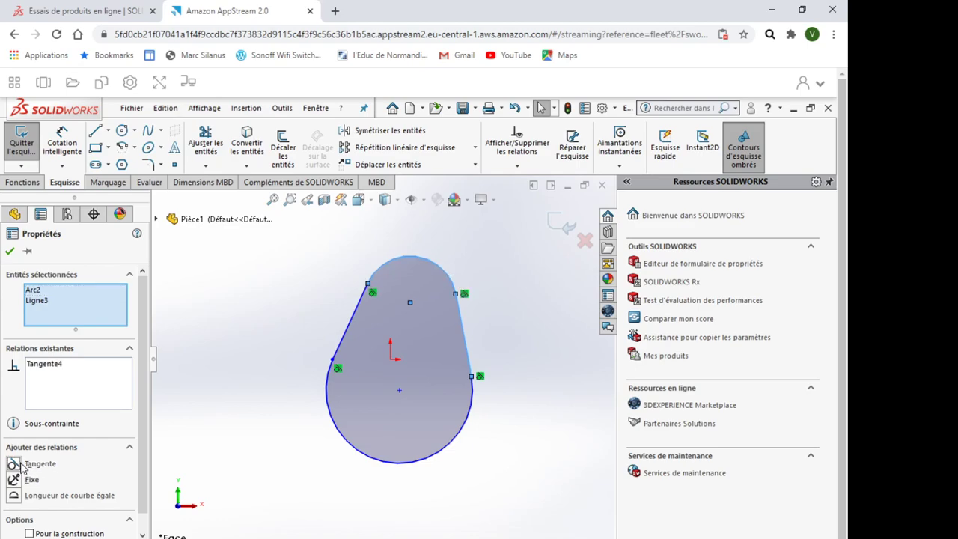
left_click(228, 348)
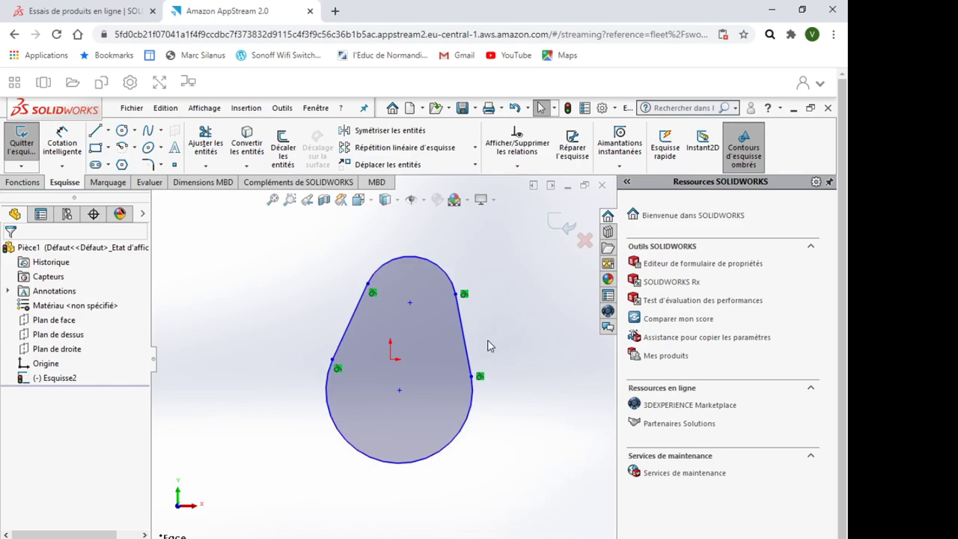
Align the centre points of the upper and lower arcs with a vertical relation
left_click(410, 303)
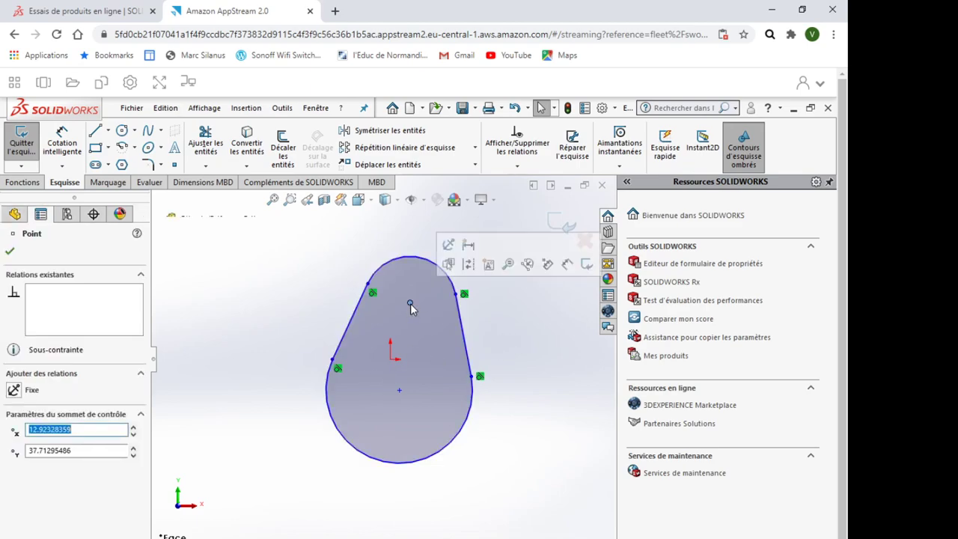
left_click(398, 391, "ctrl")
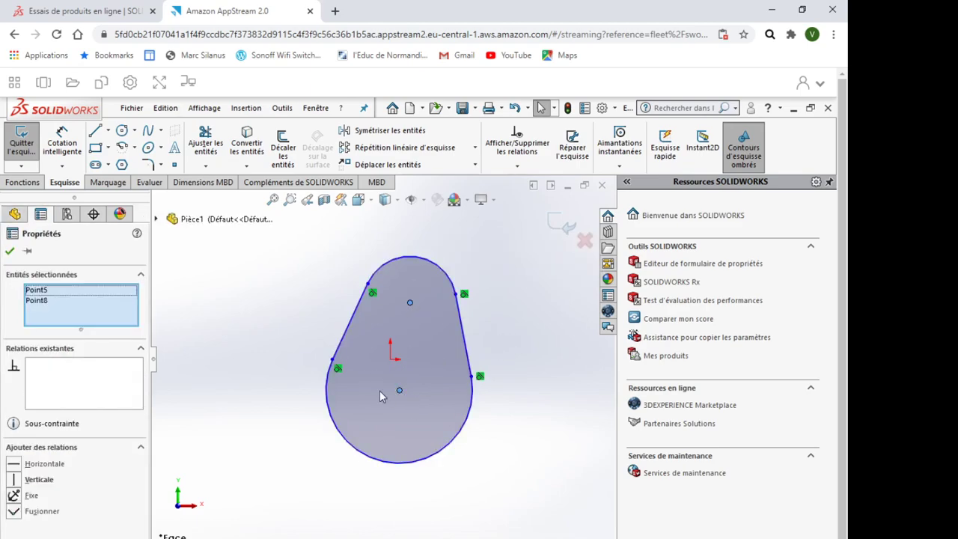
left_click(38, 480)
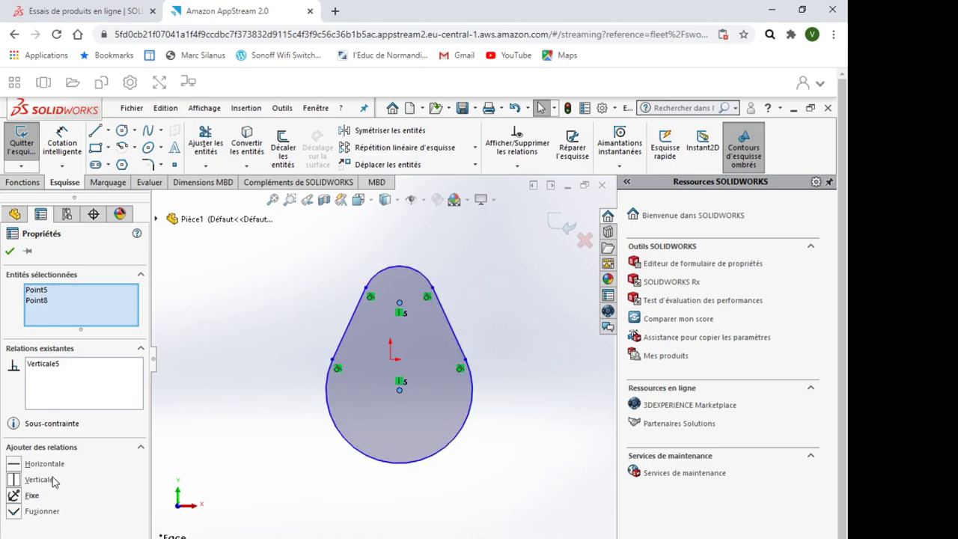
left_click(211, 373)
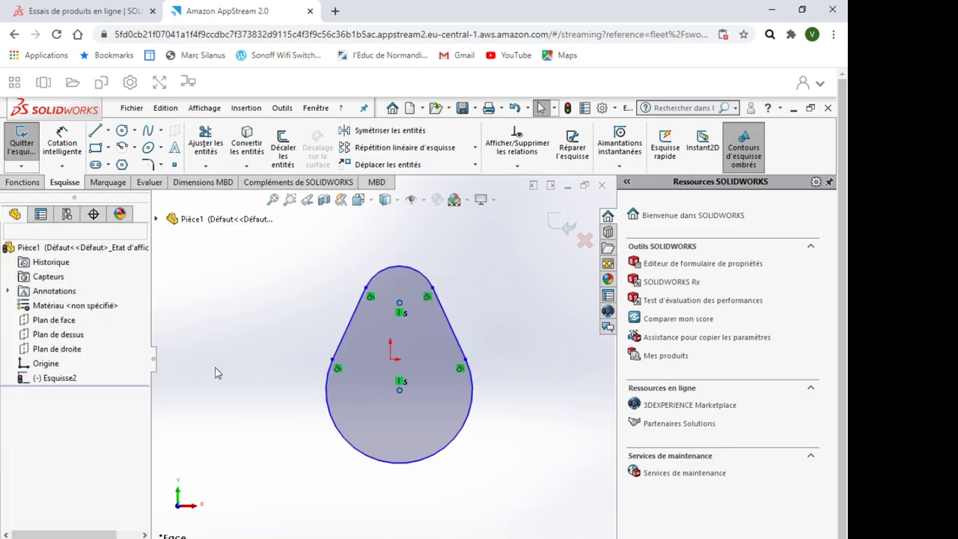
Dimension the lower arc of the profile with a radius of 15 mm
left_click(62, 136)
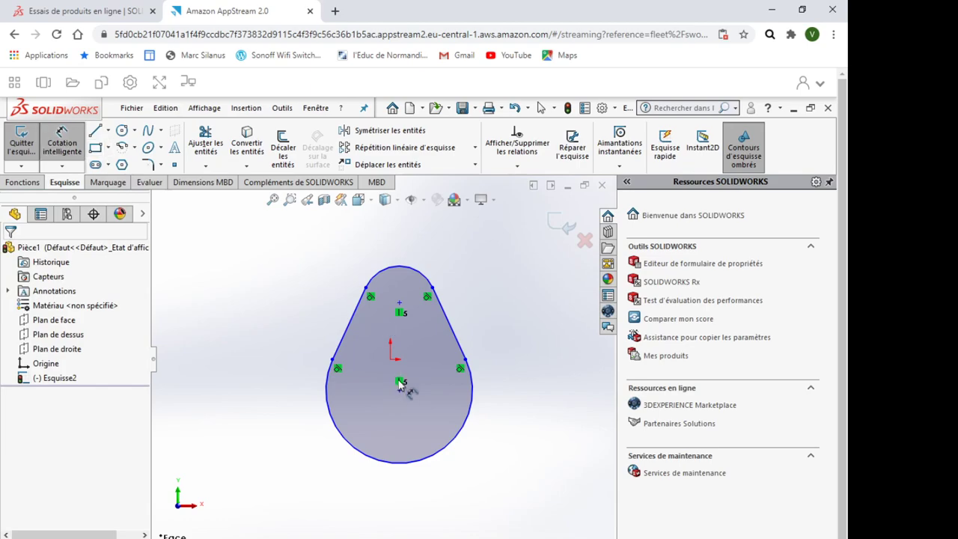
left_click(461, 438)
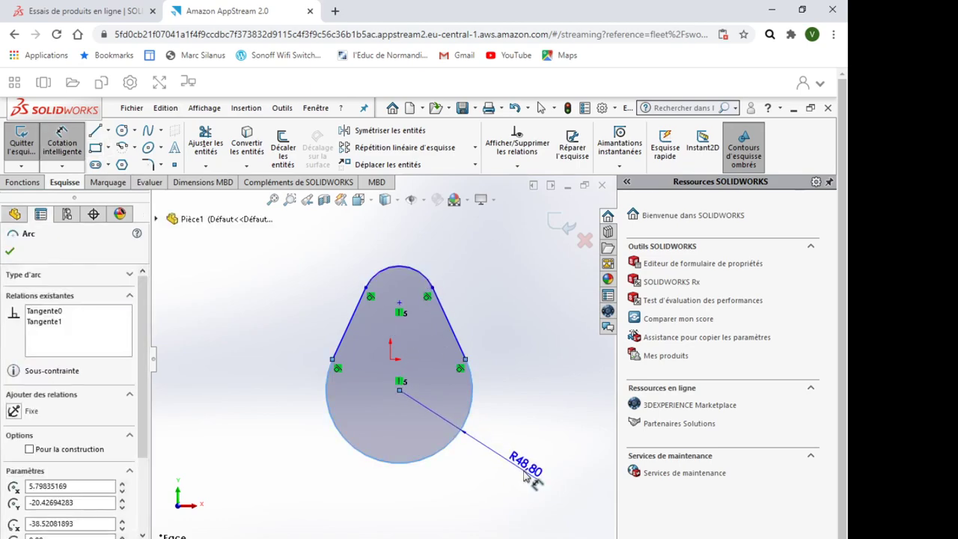
left_click(525, 474)
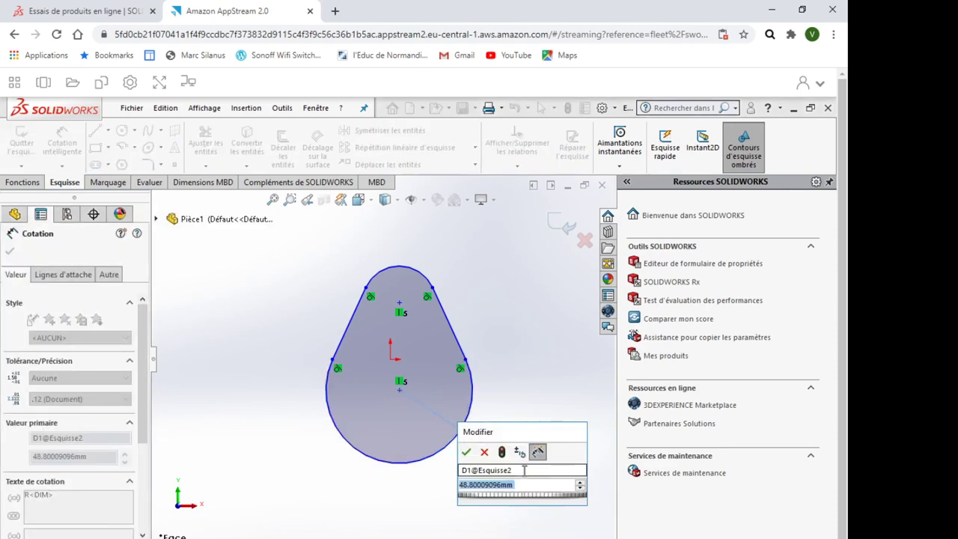
type("15")
key("Return")
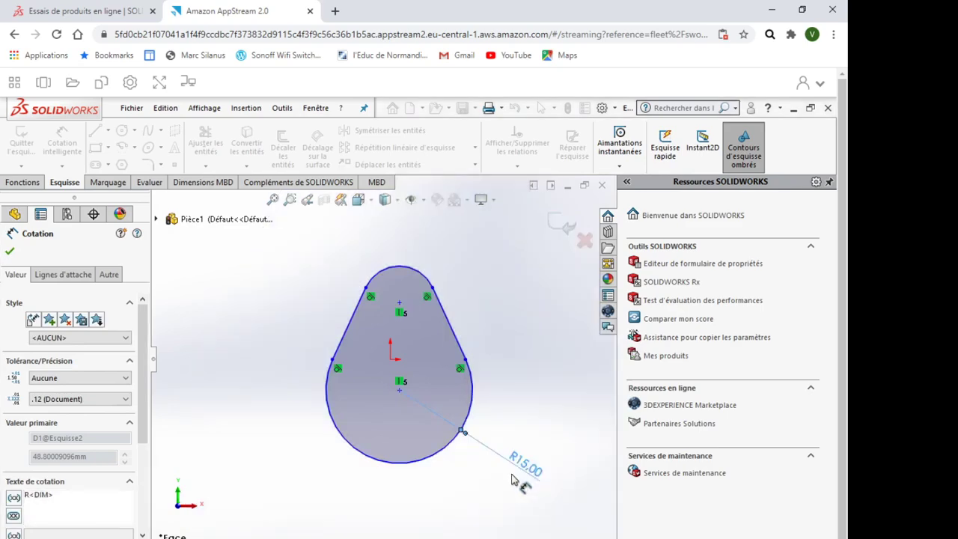
Dimension the upper arc of the profile with a radius of 10 mm
left_click(401, 266)
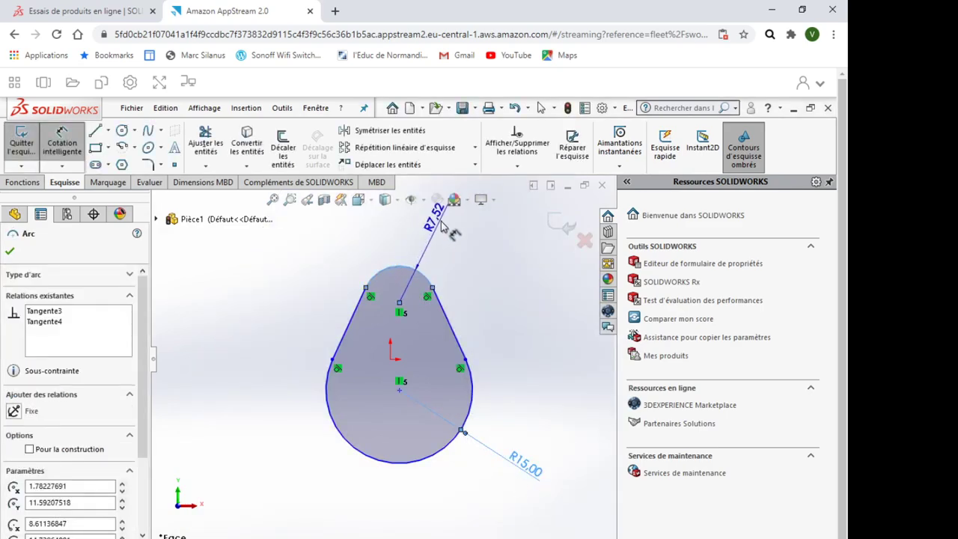
left_click(429, 238)
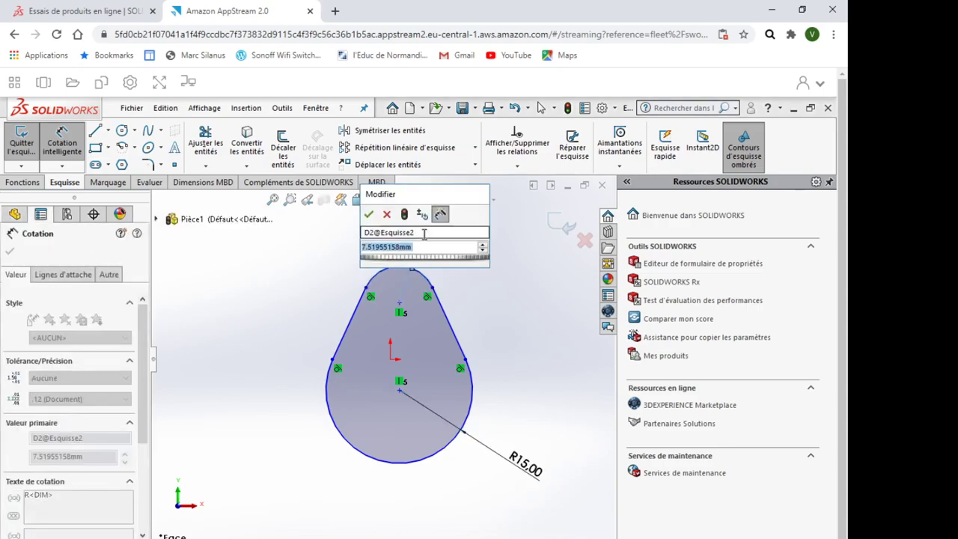
type("10")
key("Return")
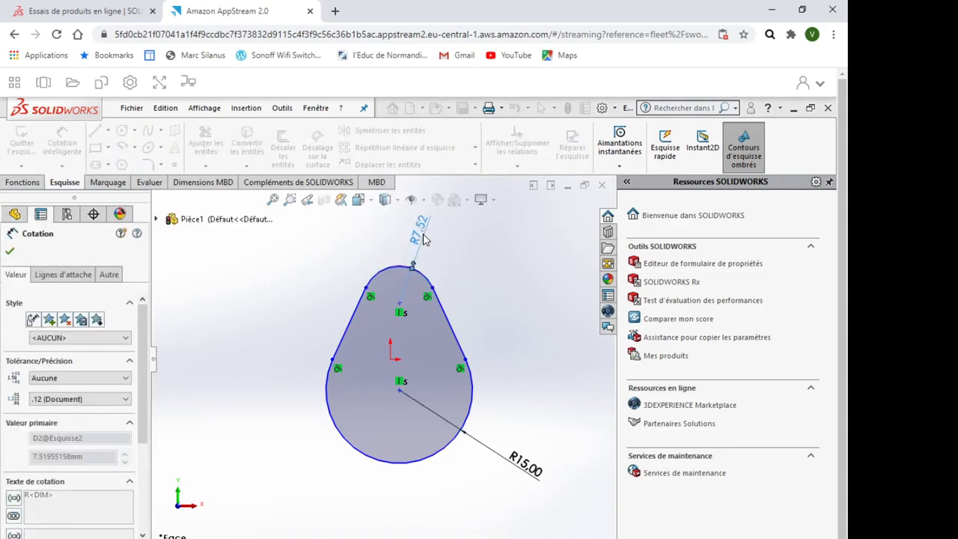
Dimension the vertical distance between the two arc centres as 20 mm
left_click(400, 304)
left_click(400, 390)
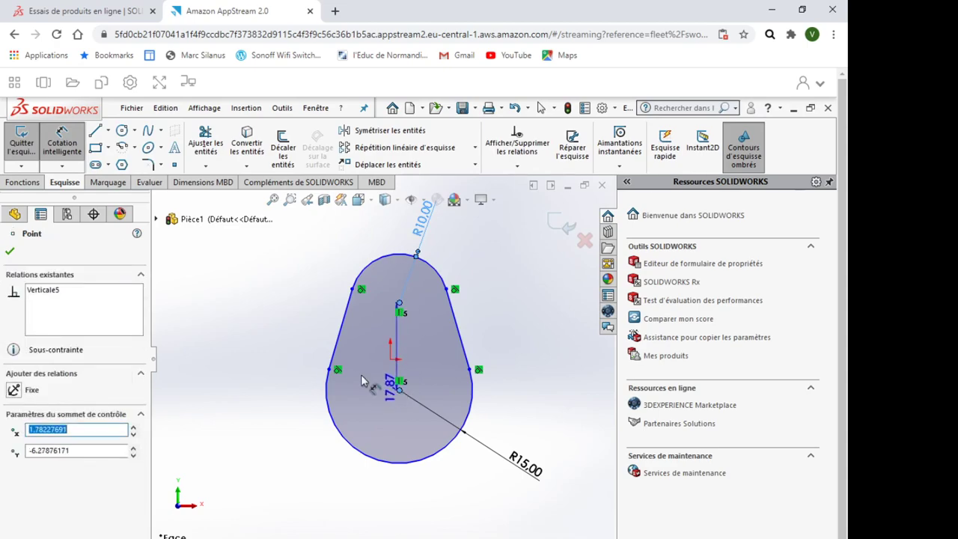
left_click(279, 374)
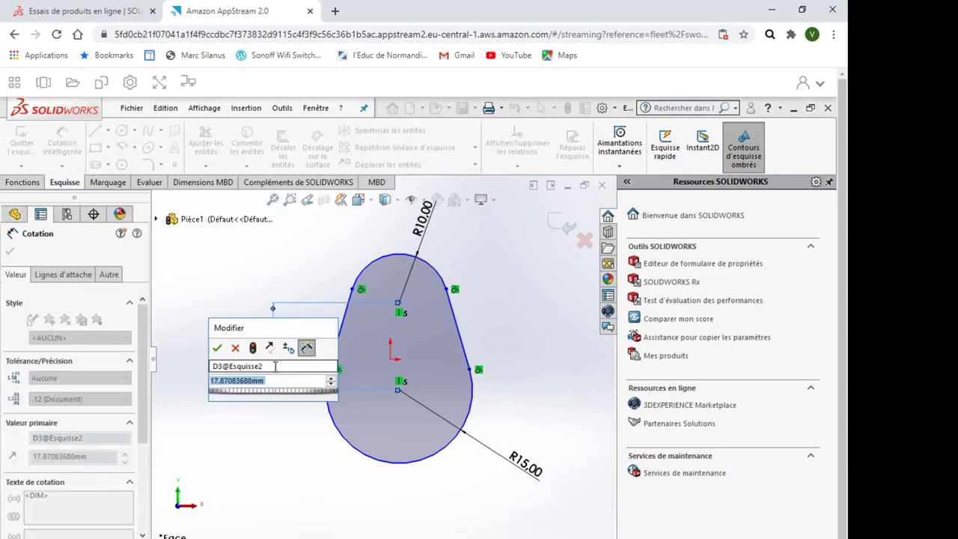
type("20")
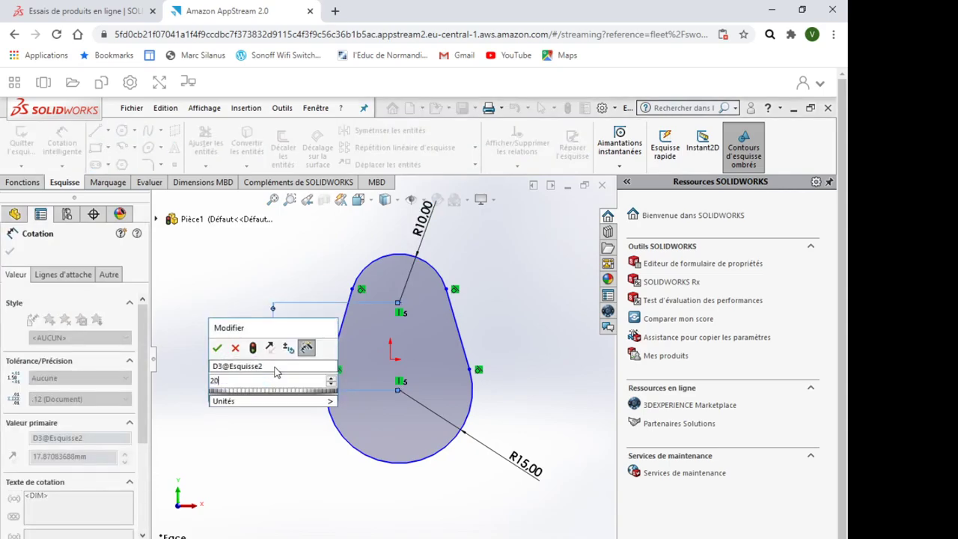
key("Return")
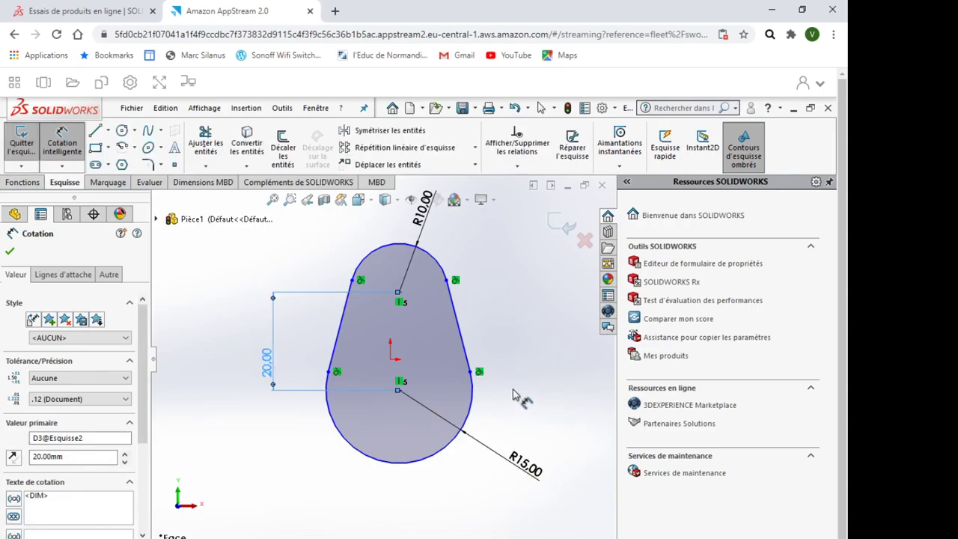
key("Escape")
Extrude the teardrop profile as a blind boss 5 mm deep from the sketch plane
middle_click_drag(501, 377, 465, 385)
key("ctrl+8")
left_click(21, 183)
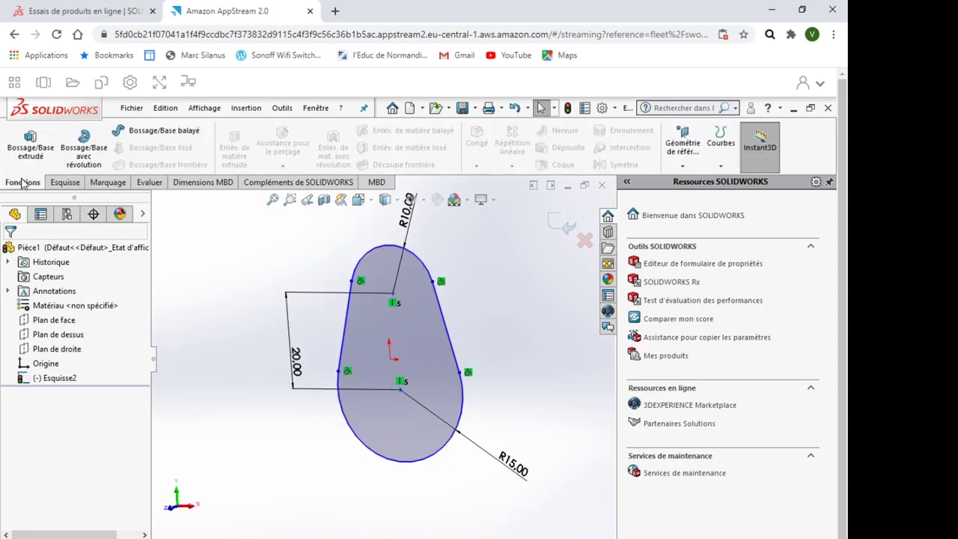
left_click(33, 139)
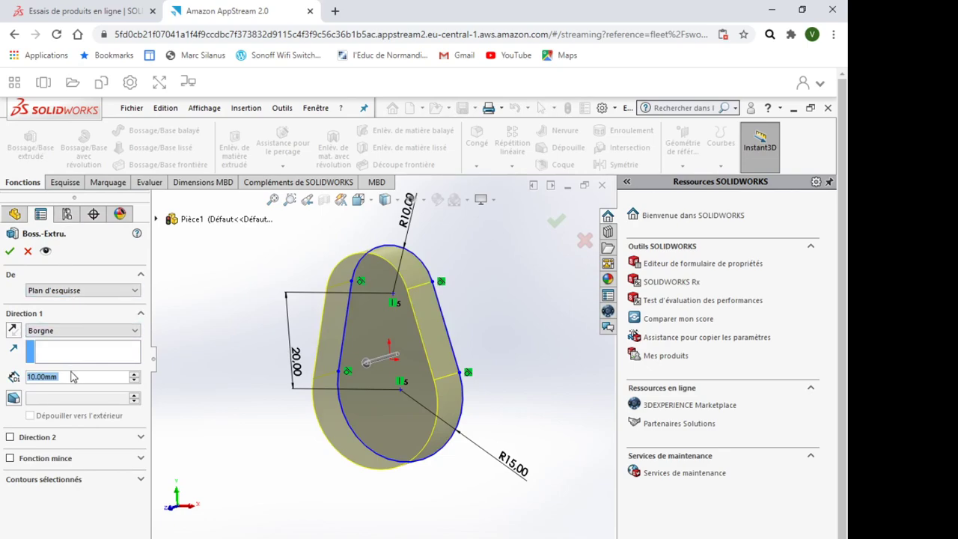
type("5")
key("Return")
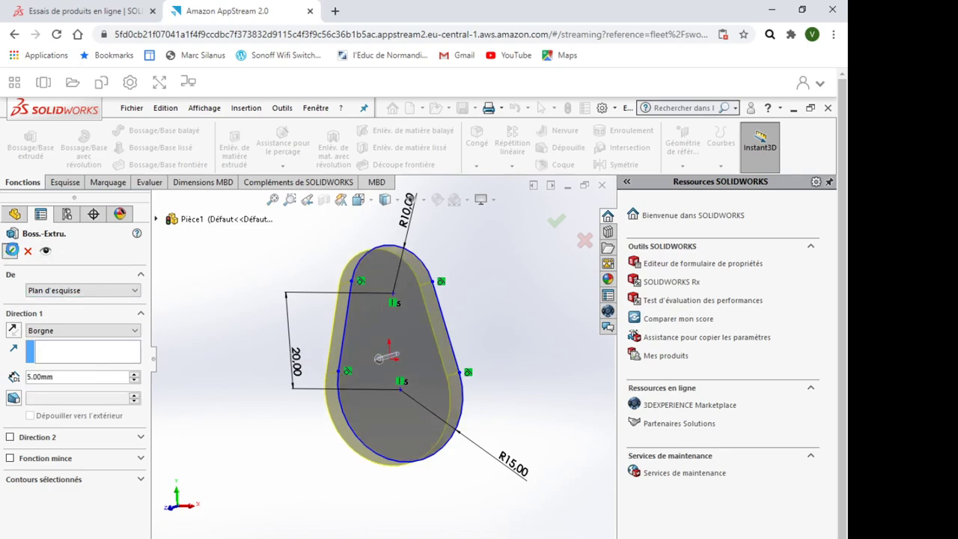
left_click(11, 250)
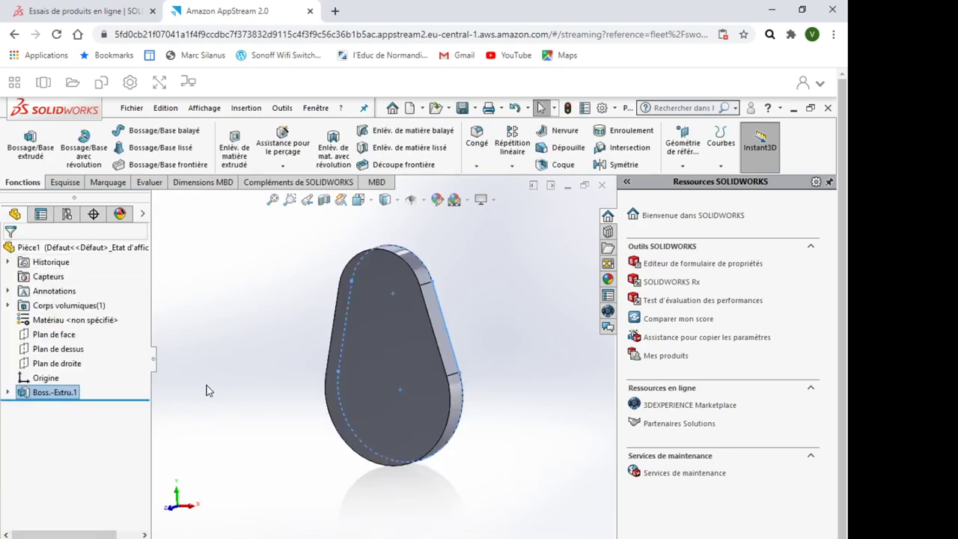
Sketch a circle about 23.6 mm in diameter on the plate's front face, inside the wide lower end
left_click(299, 386)
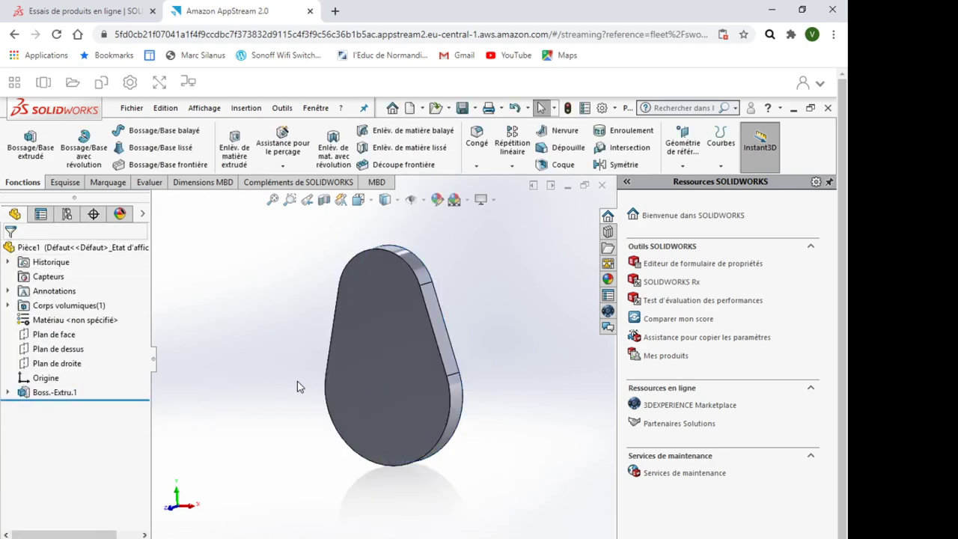
left_click(383, 395)
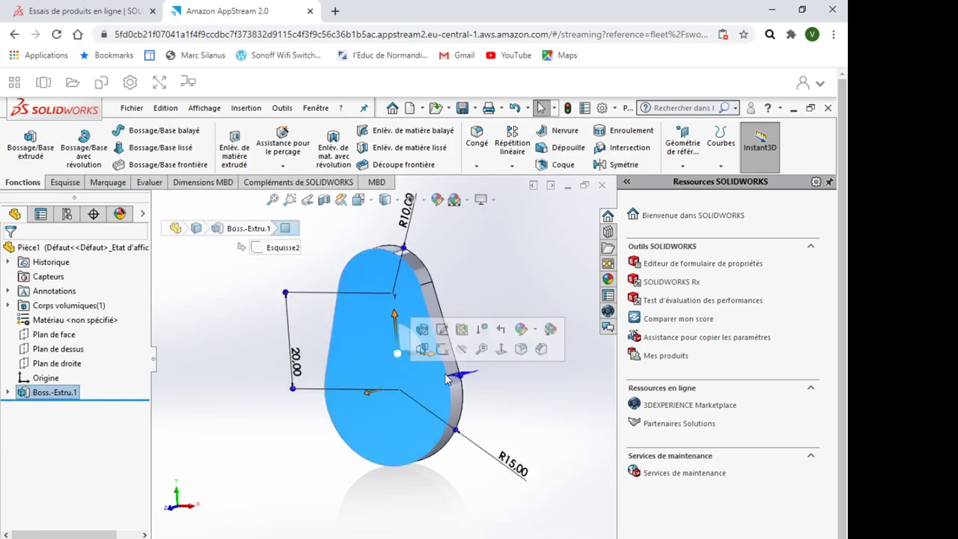
left_click(500, 349)
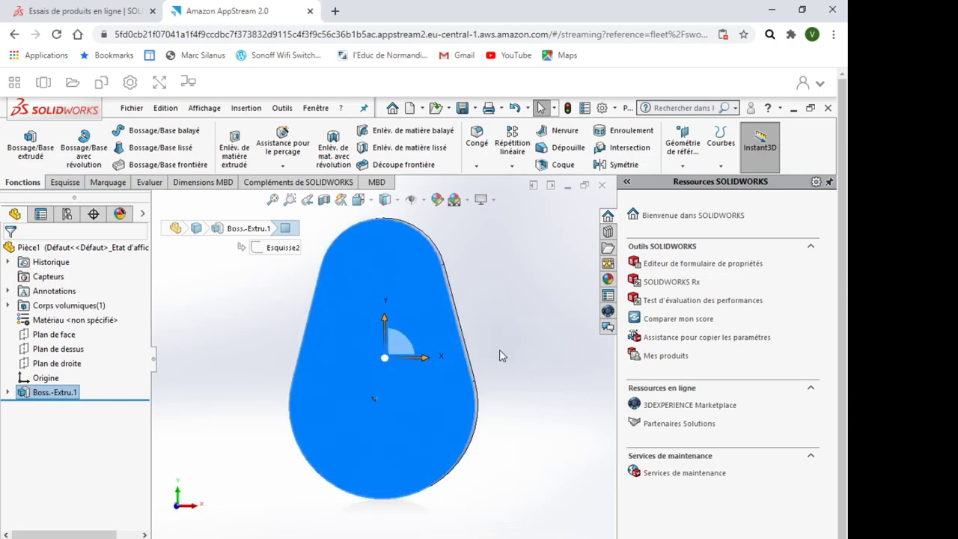
left_click(65, 182)
left_click(125, 132)
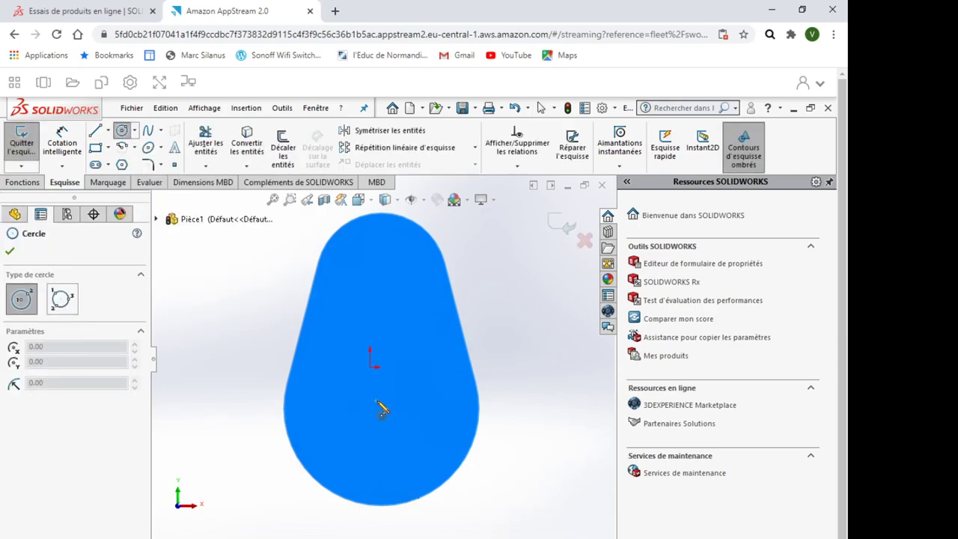
left_click(376, 399)
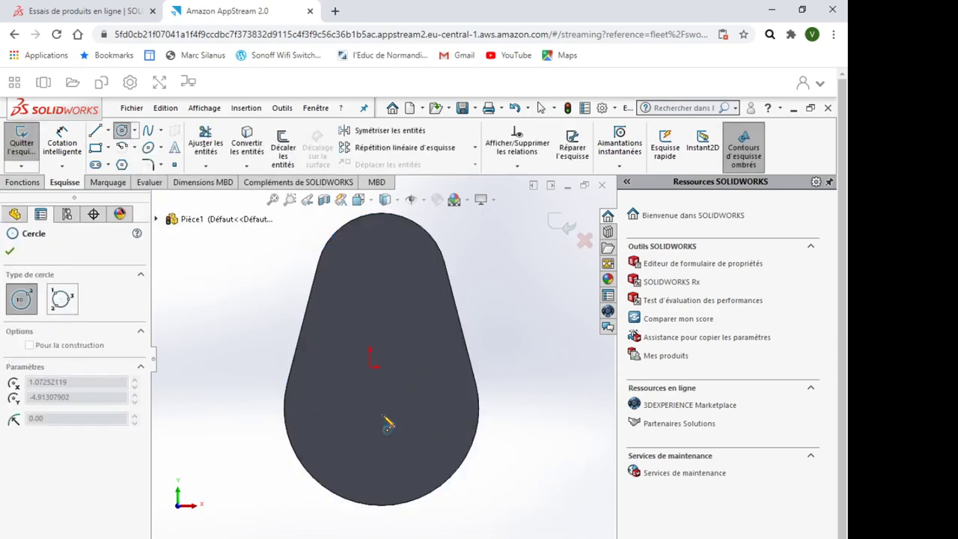
left_click(414, 475)
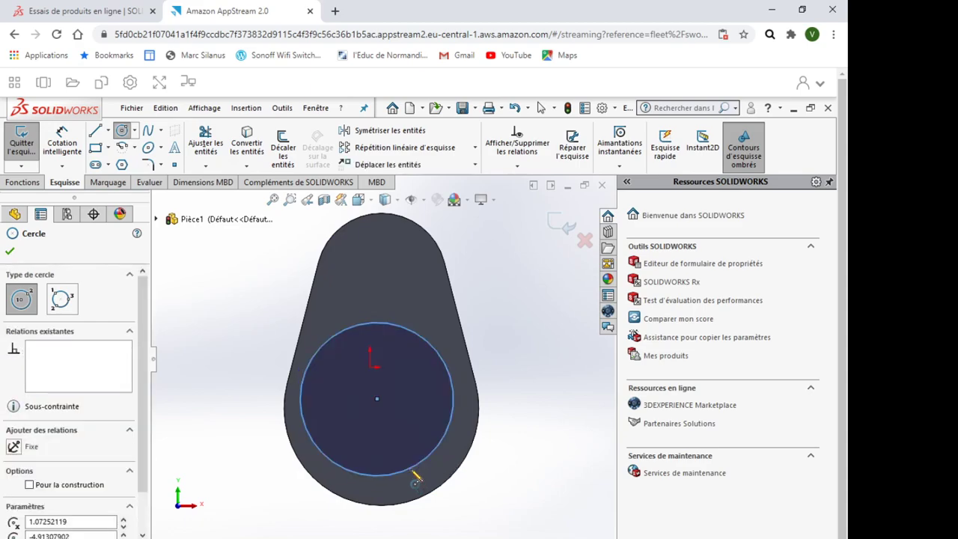
key("Escape")
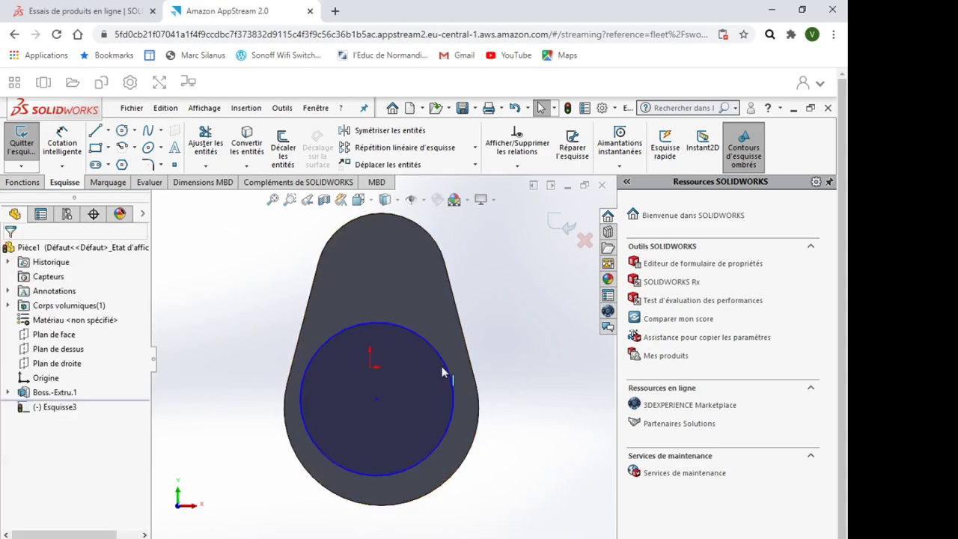
Make the sketched circle concentric with the plate's lower arc edge
left_click(440, 358)
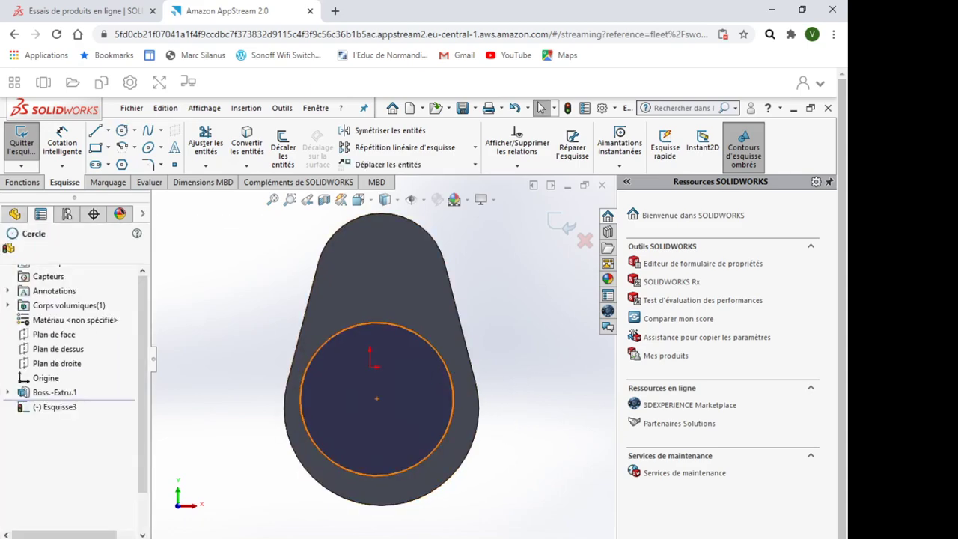
left_click(478, 438, "ctrl")
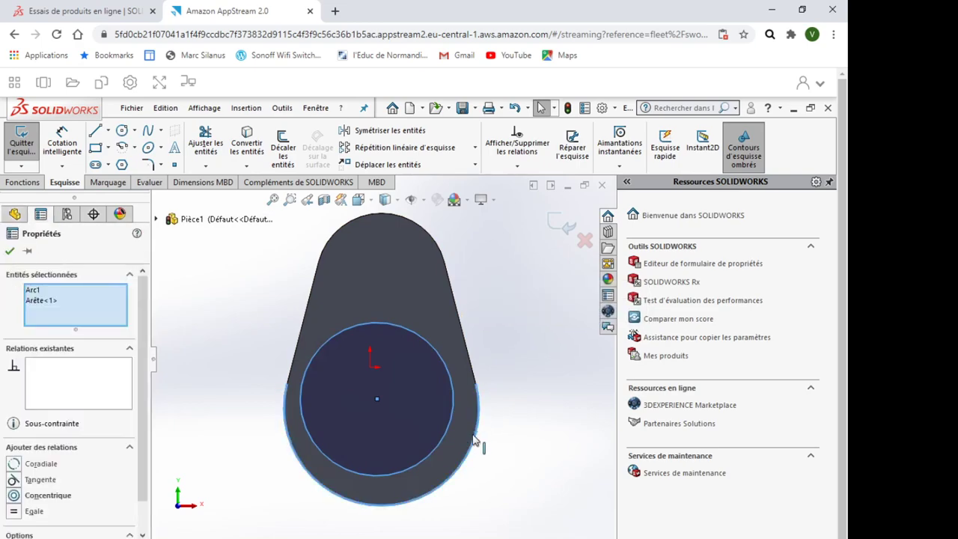
left_click(47, 496)
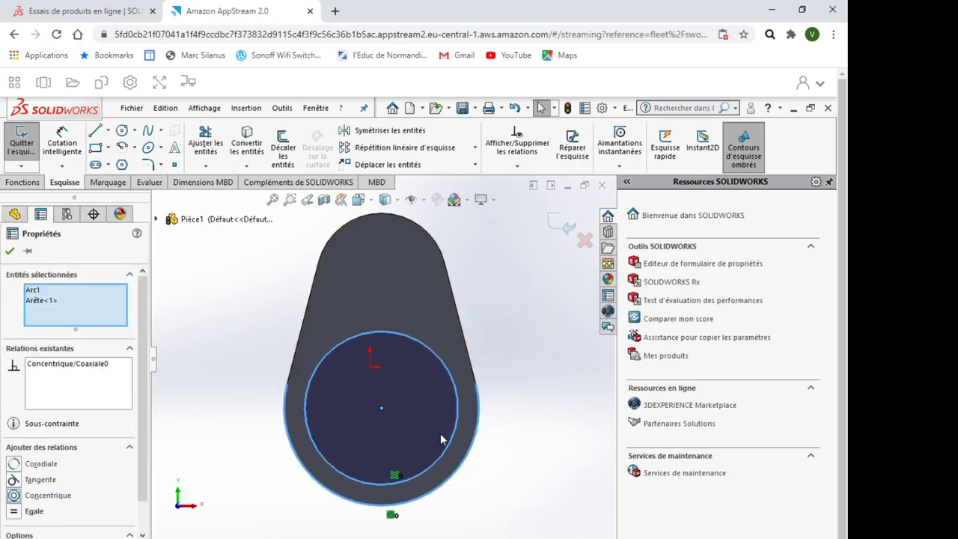
left_click(543, 367)
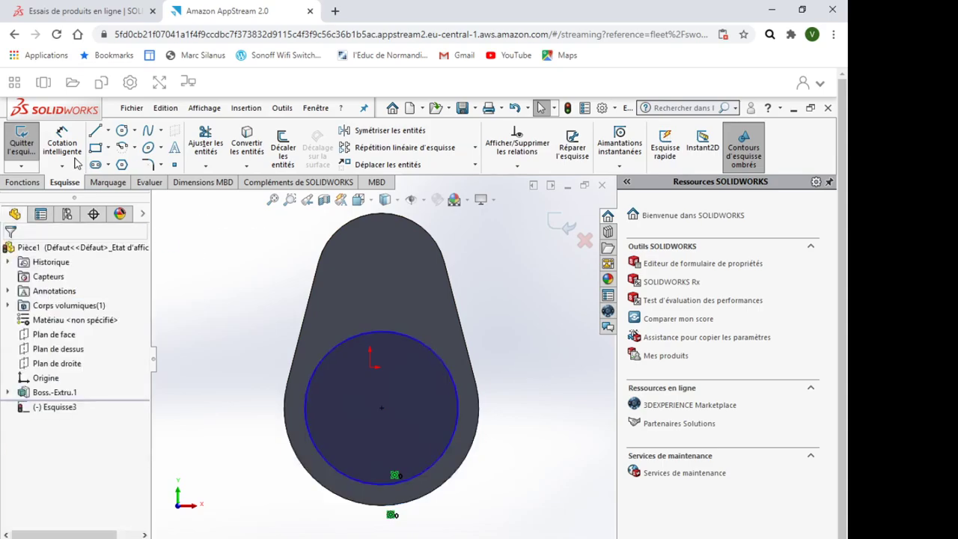
Dimension the circle's diameter as 20 mm
left_click(423, 350)
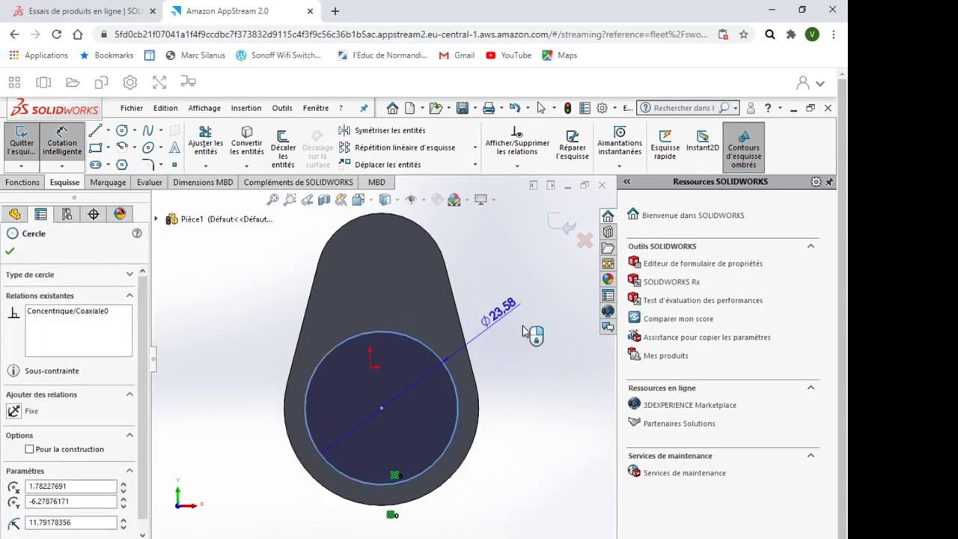
left_click(523, 326)
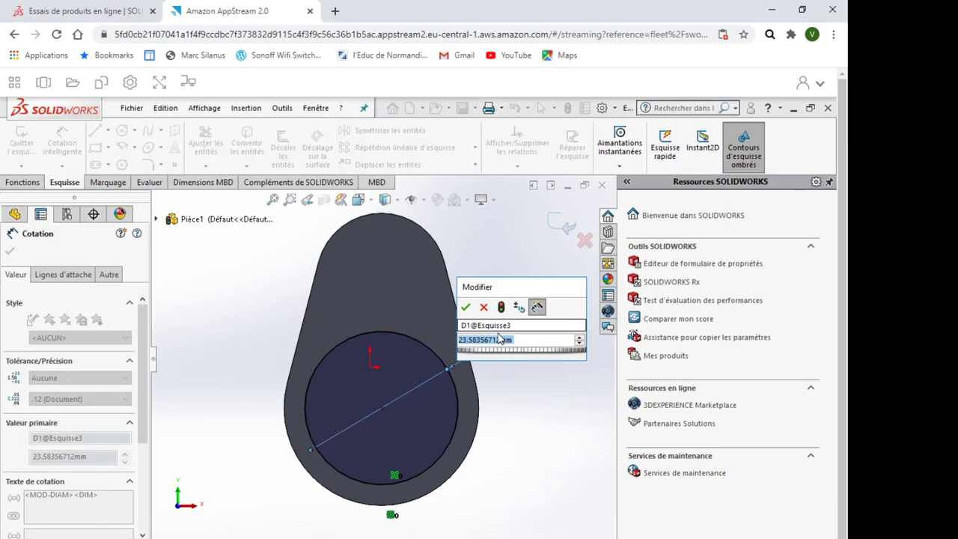
type("20")
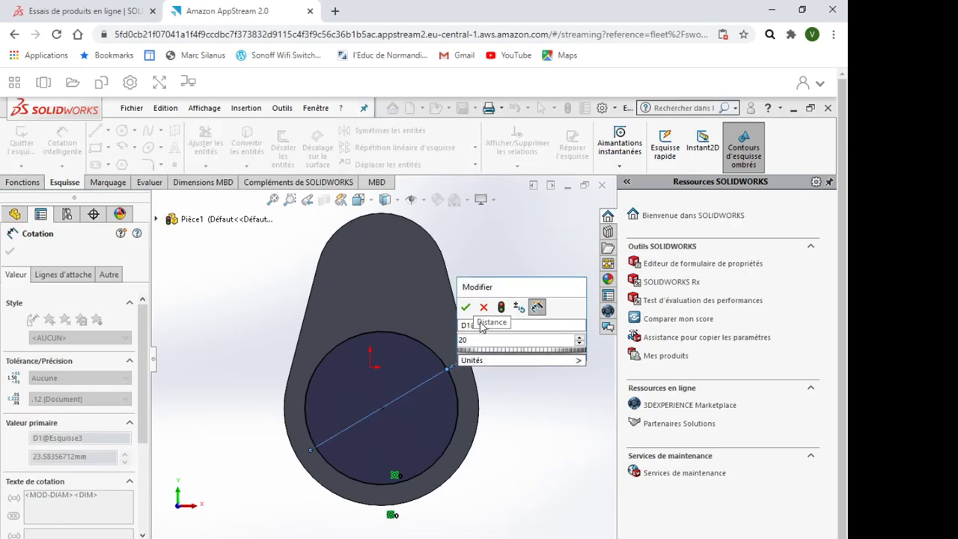
left_click(465, 307)
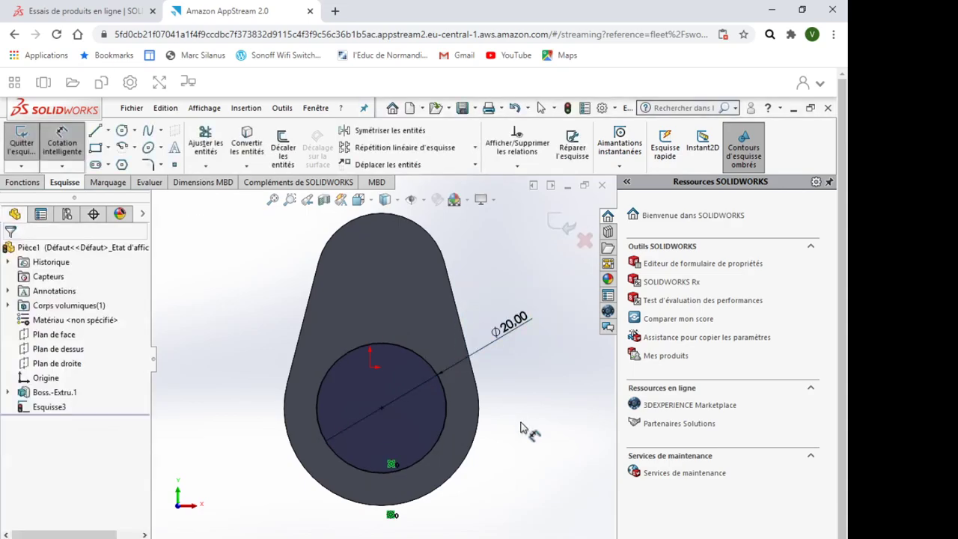
key("Escape")
Cut-extrude the 20 mm circle as a blind pocket 3 mm deep from the sketch plane
middle_click_drag(430, 408, 251, 346)
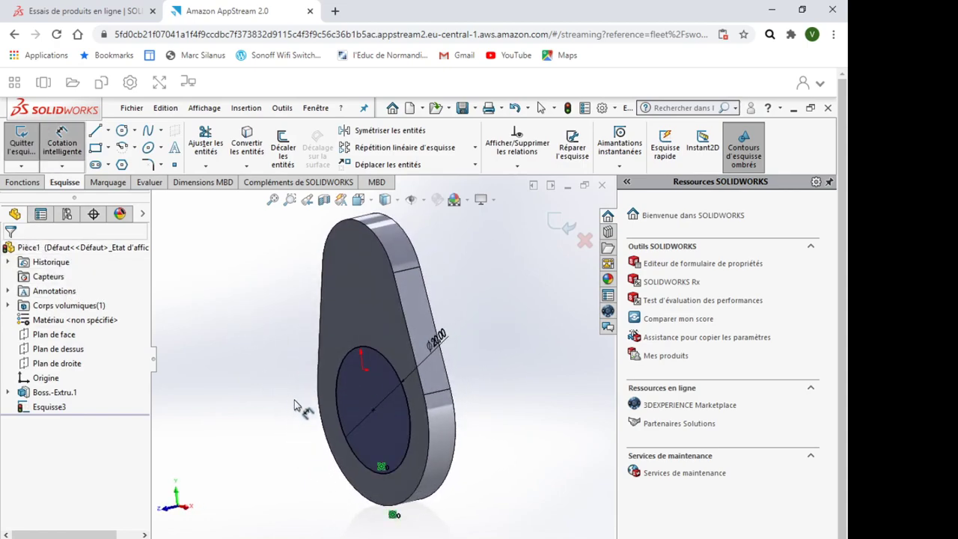
left_click(26, 184)
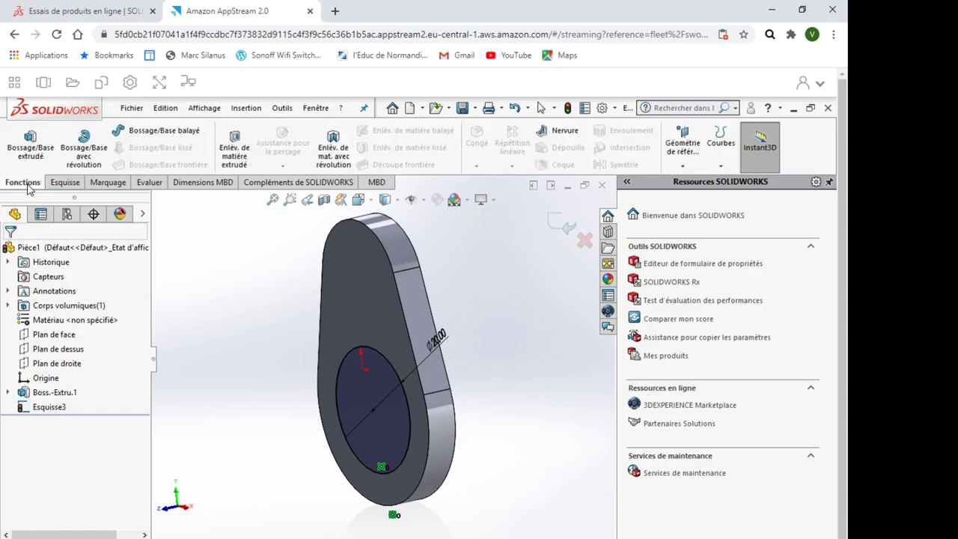
left_click(235, 139)
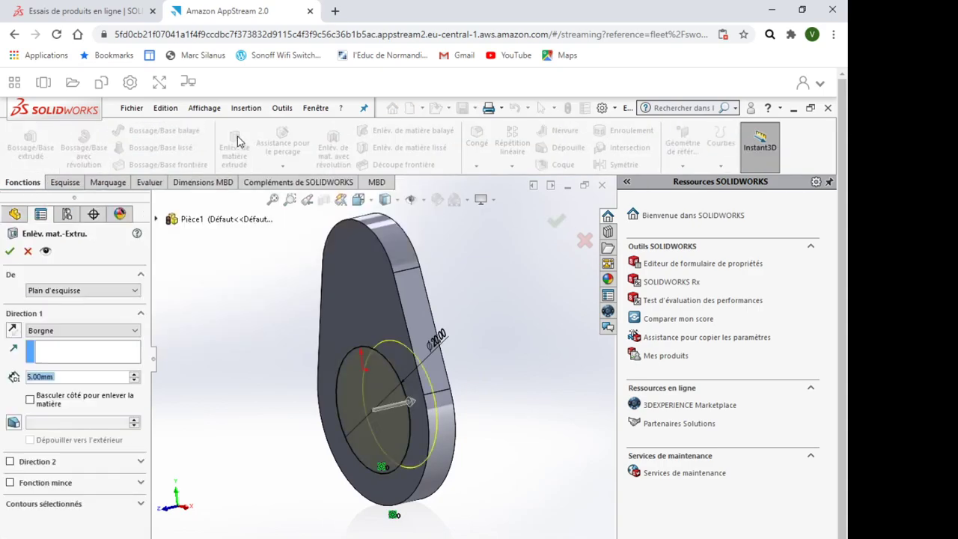
left_click(67, 377)
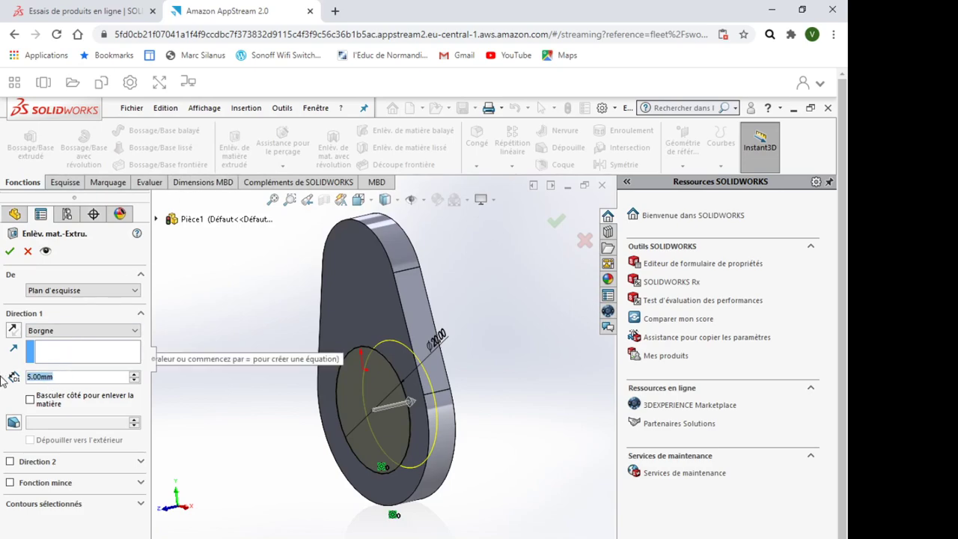
type("3")
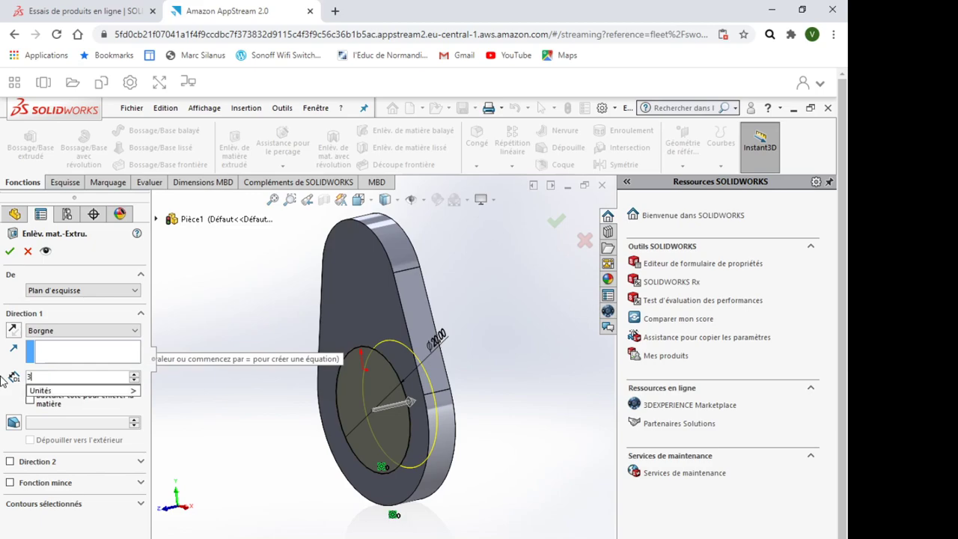
left_click(10, 252)
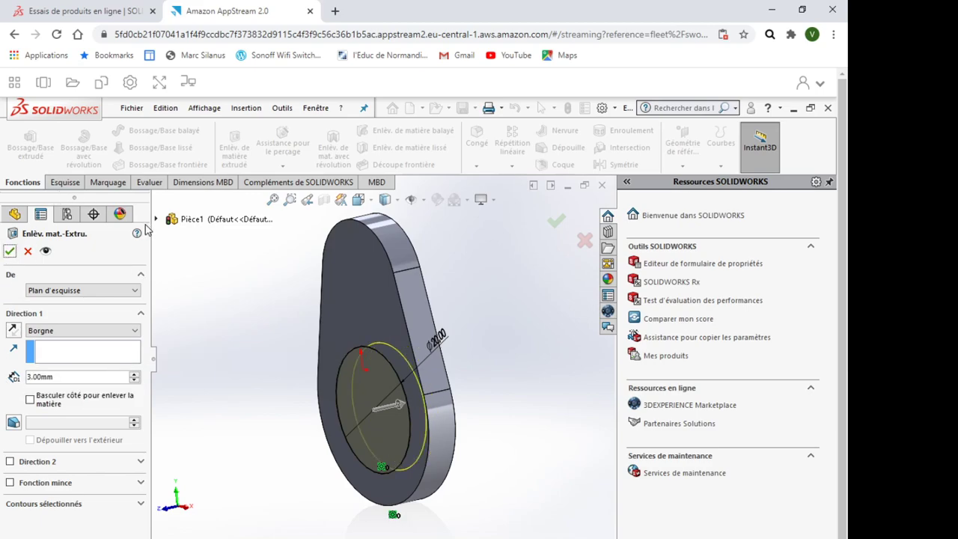
left_click(10, 251)
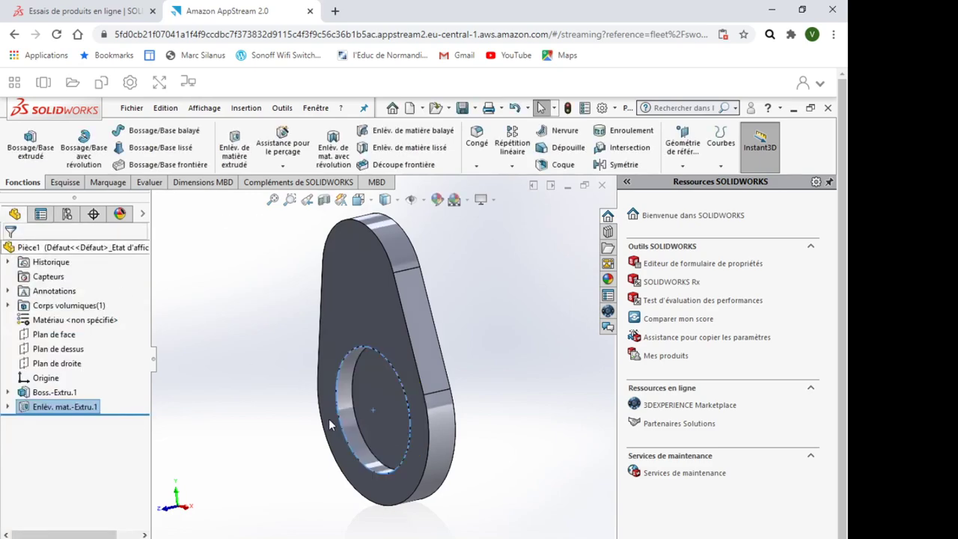
left_click(504, 391)
Sketch a circle about 6.5 mm in diameter on the plate's front face, inside the narrow upper end
middle_click_drag(509, 368, 566, 316)
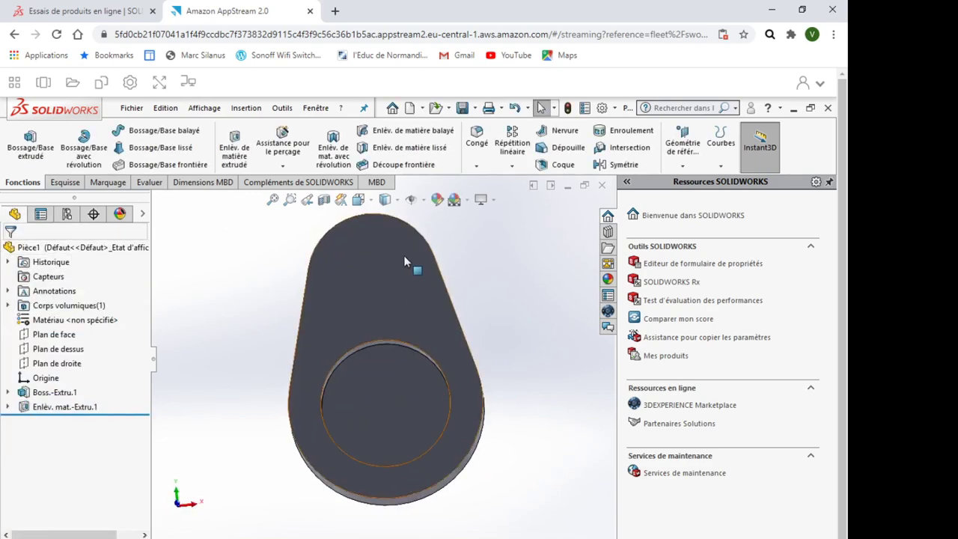
left_click(375, 249)
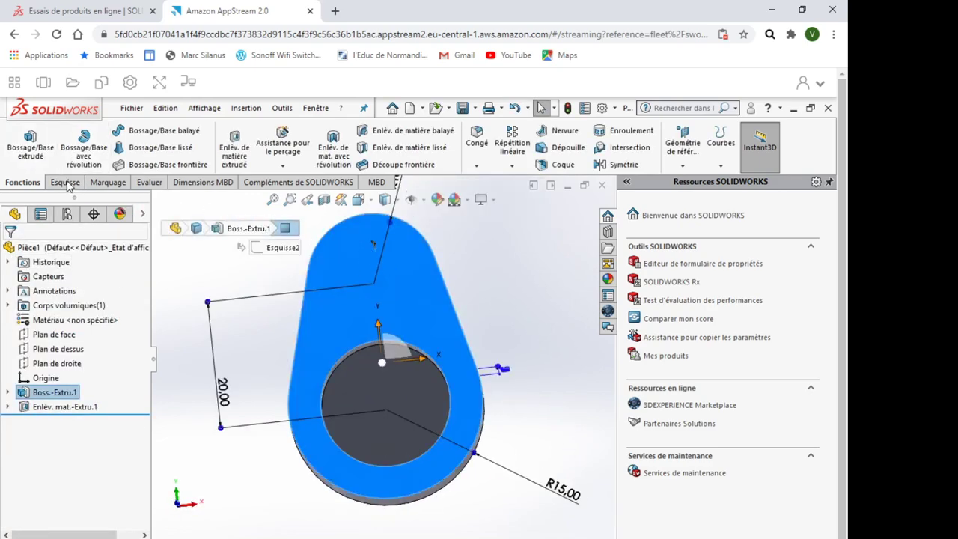
left_click(400, 263)
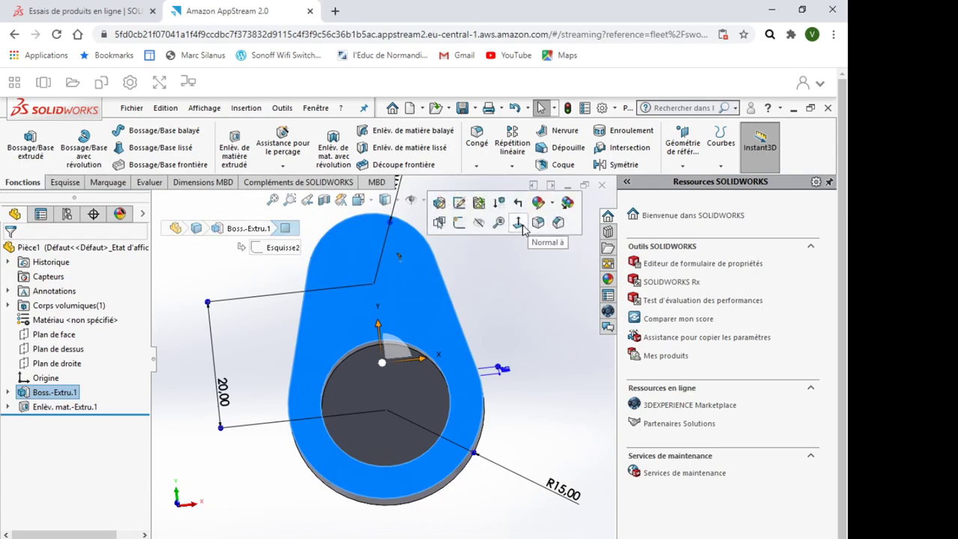
left_click(518, 223)
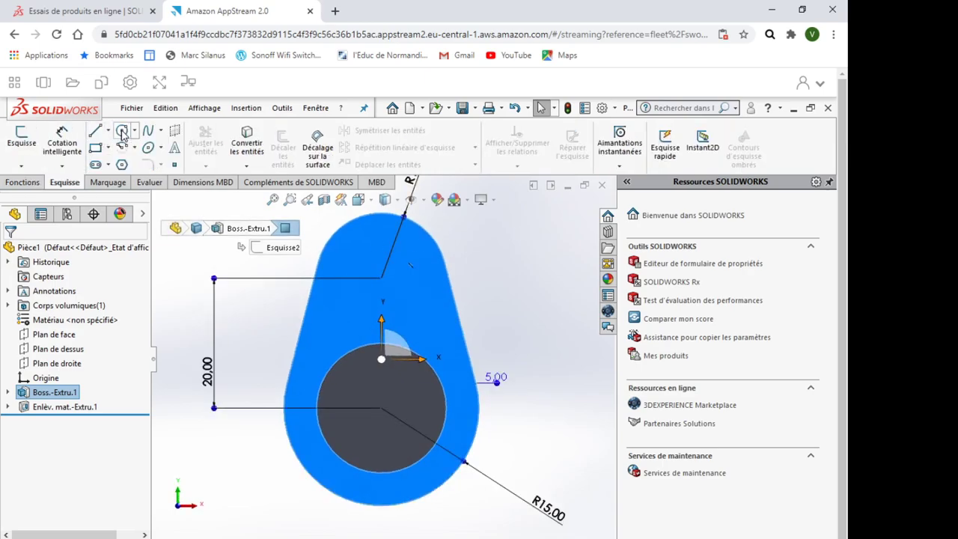
left_click(121, 130)
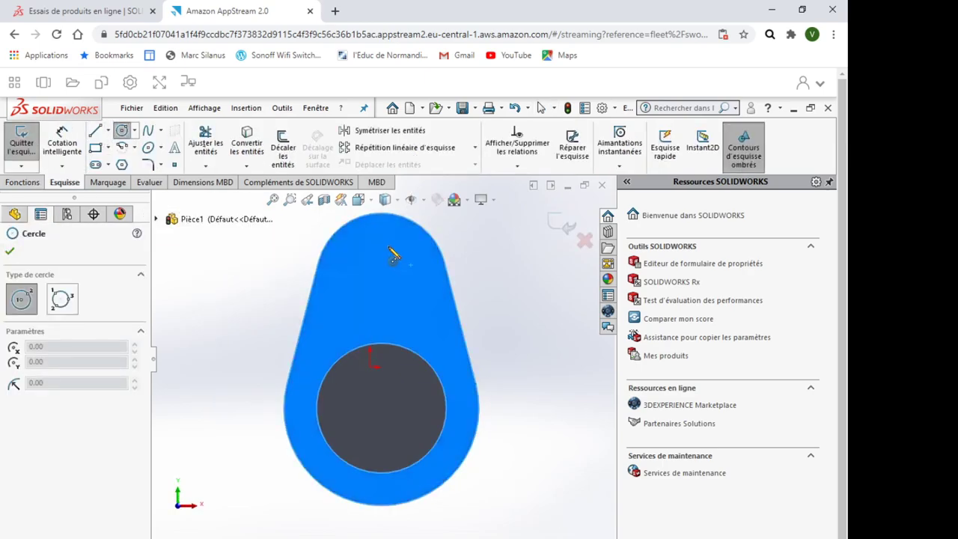
left_click(380, 248)
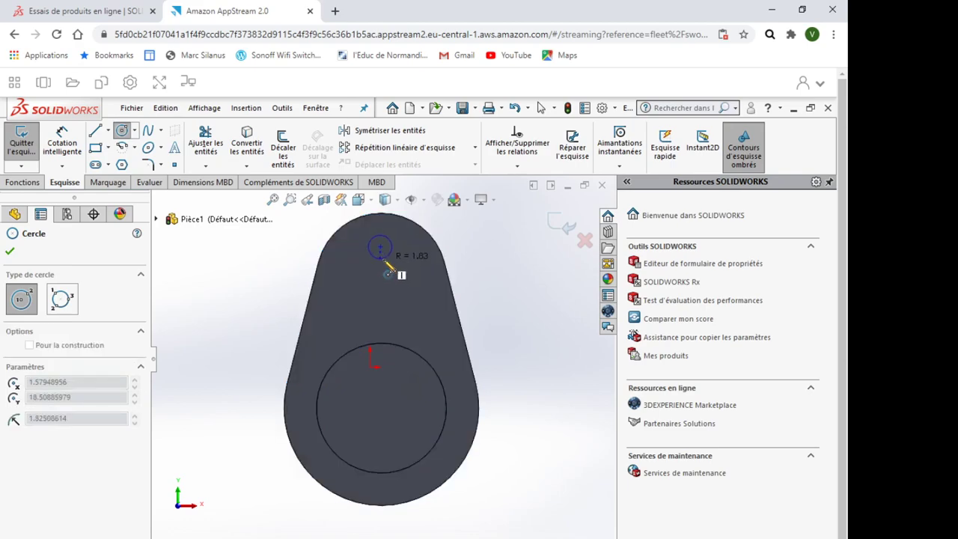
key("Escape")
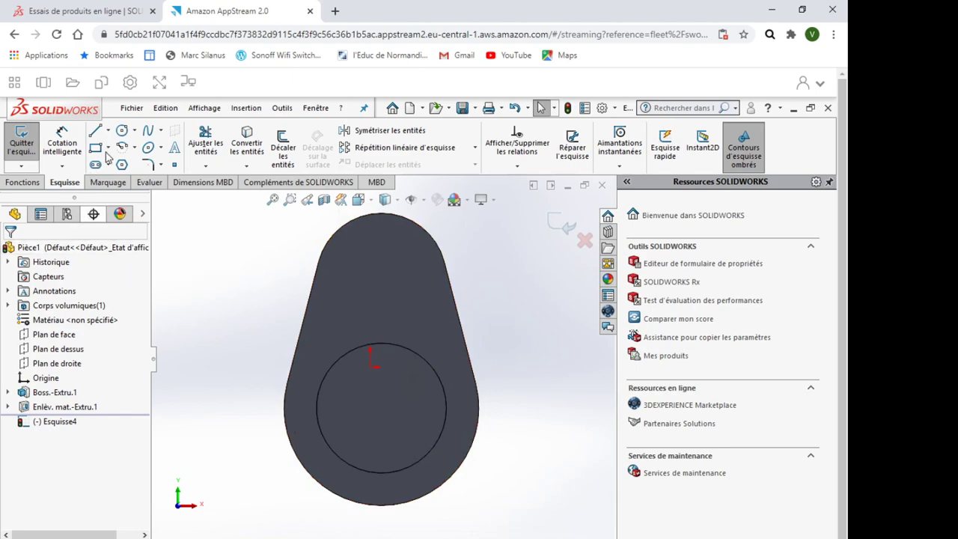
left_click(122, 131)
left_click(383, 267)
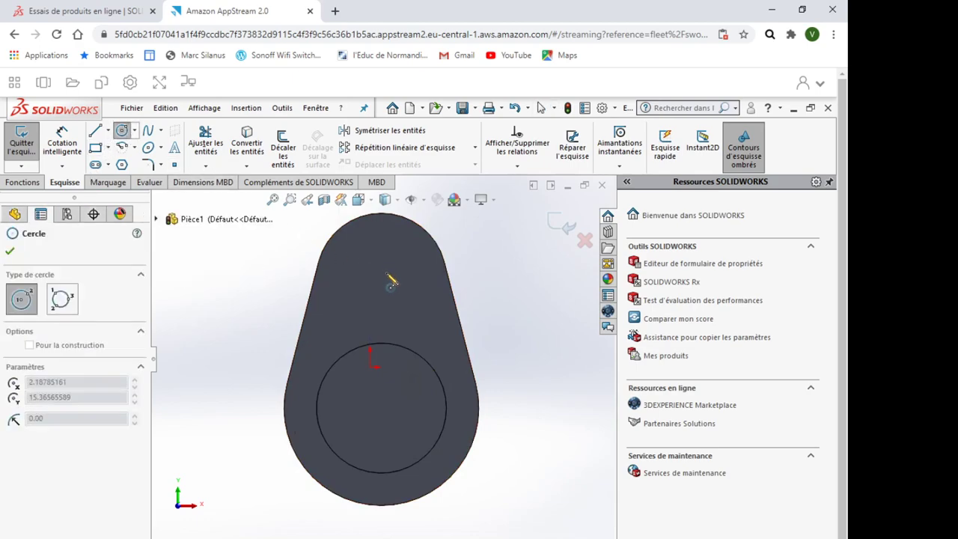
left_click(396, 287)
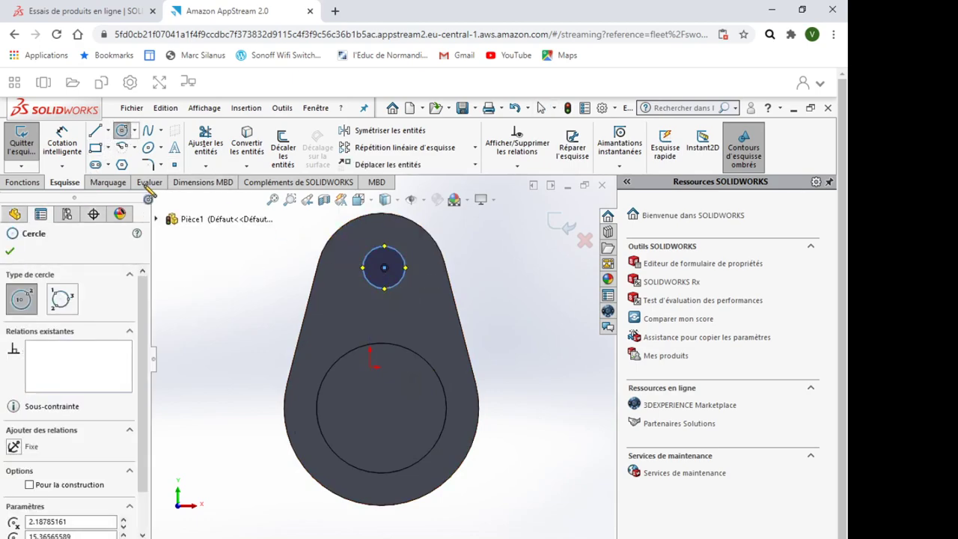
Dimension the small upper circle's diameter as 3 mm
left_click(74, 142)
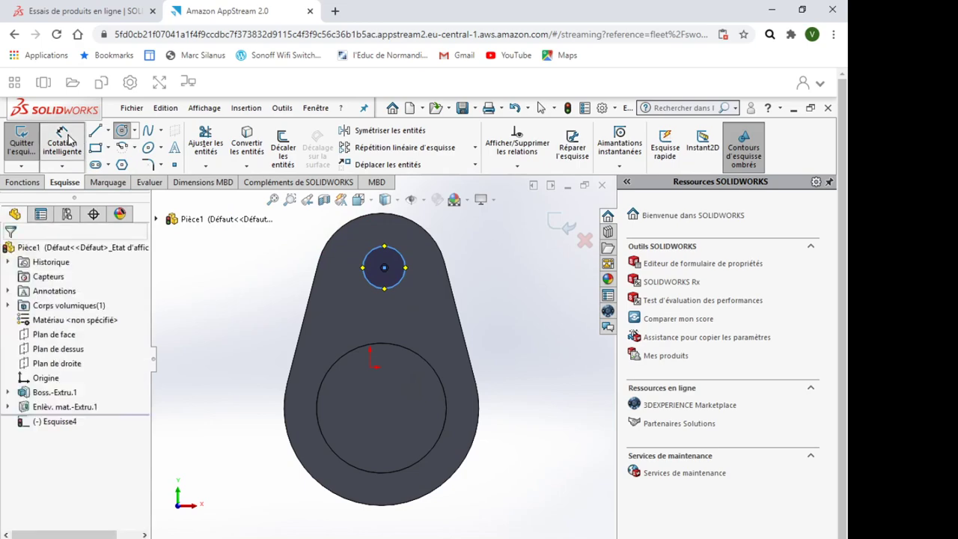
left_click(410, 269)
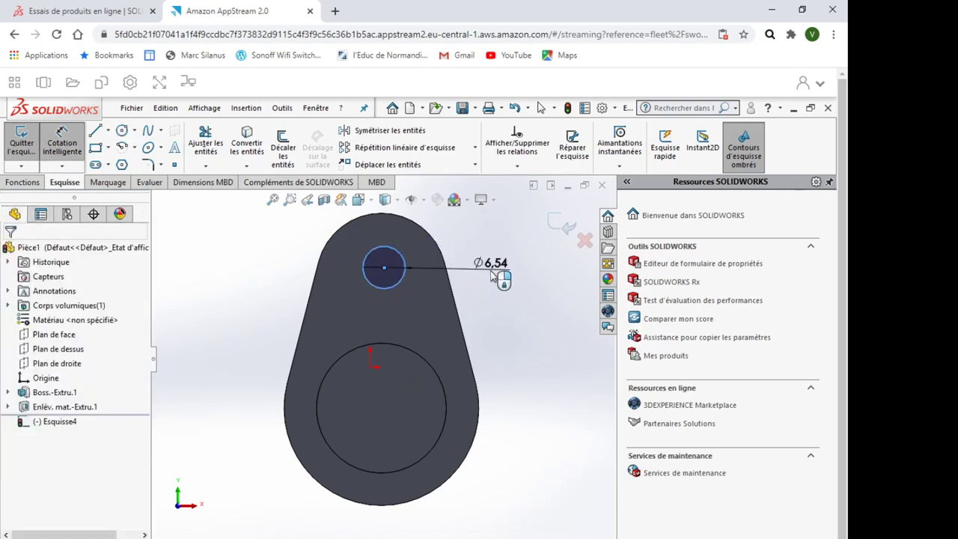
left_click(492, 272)
type("3")
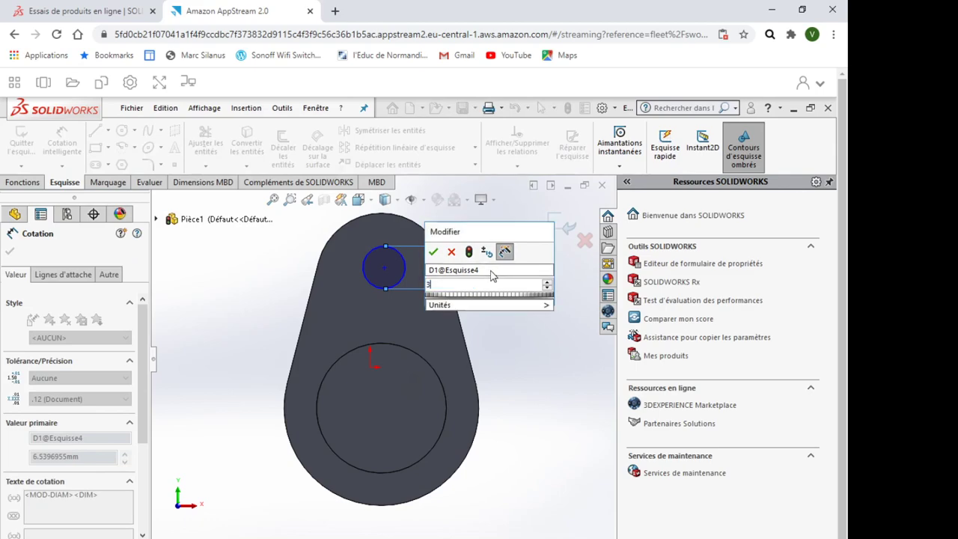
left_click(434, 253)
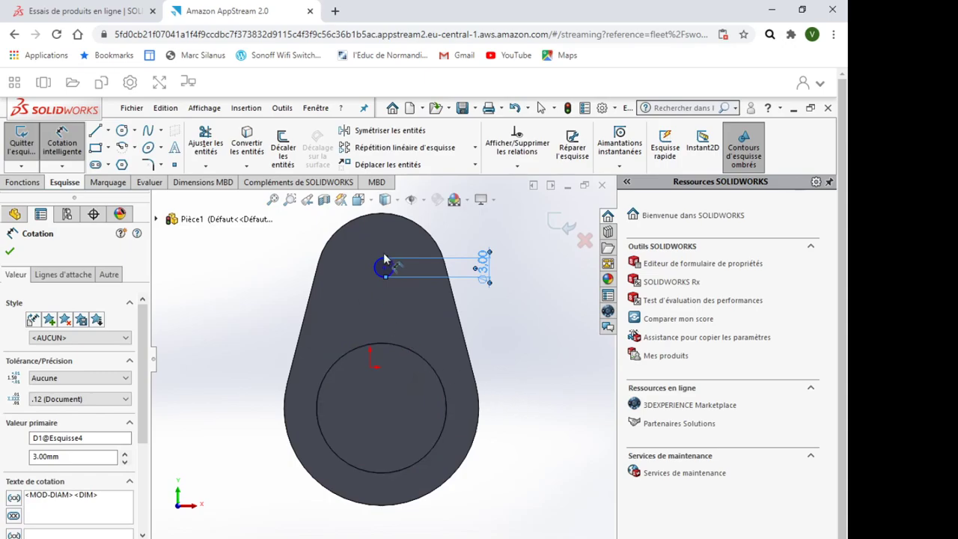
Centre the 3 mm circle with a concentric relation to the plate's upper arc, and remove that relation
key("Escape")
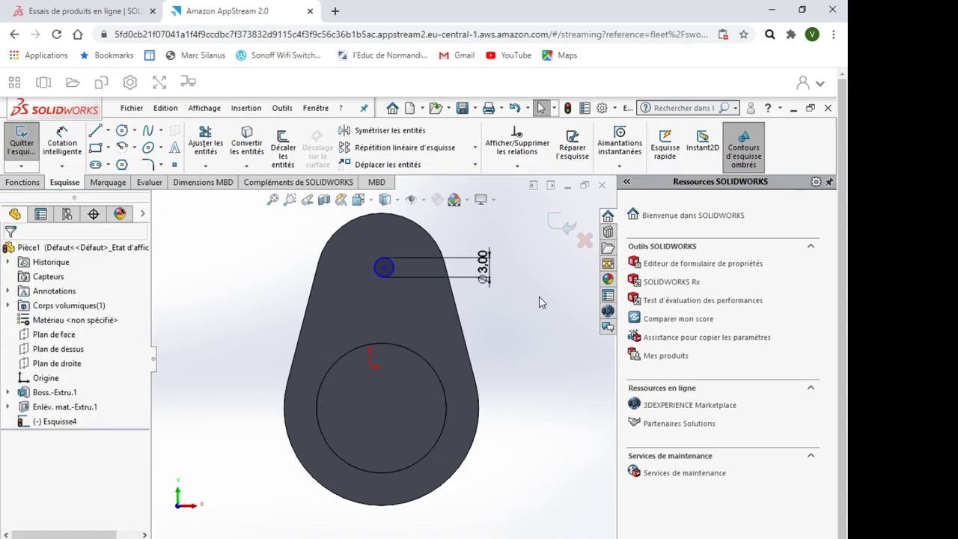
left_click(407, 222)
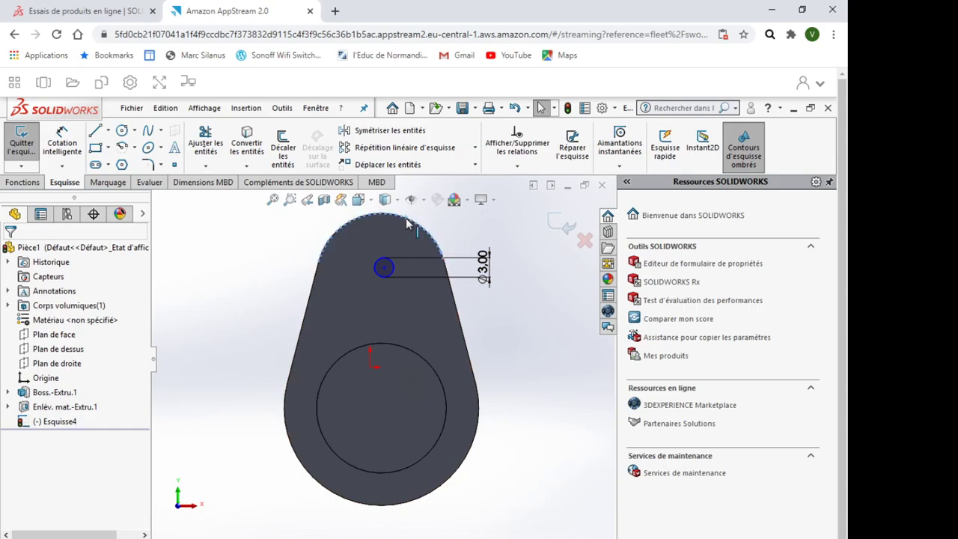
left_click(393, 266, "ctrl")
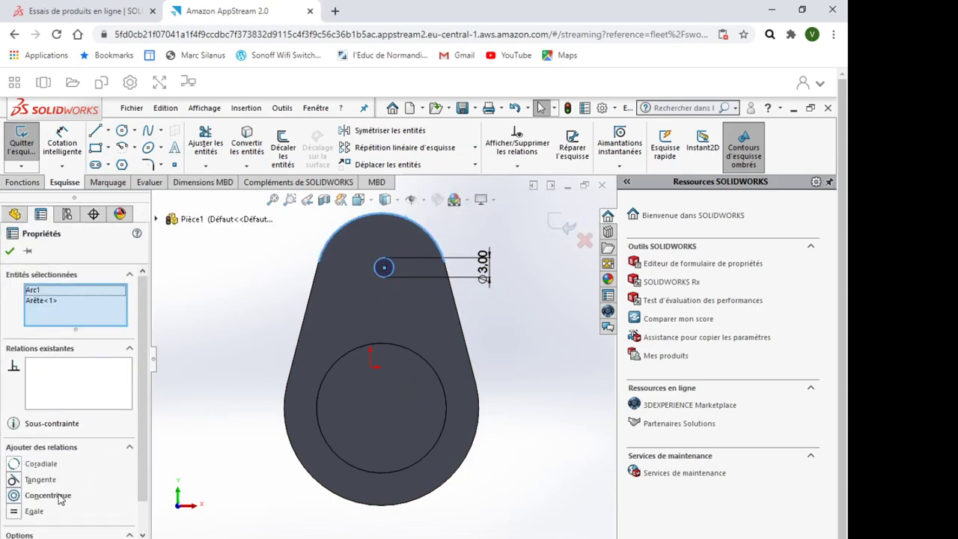
left_click(61, 500)
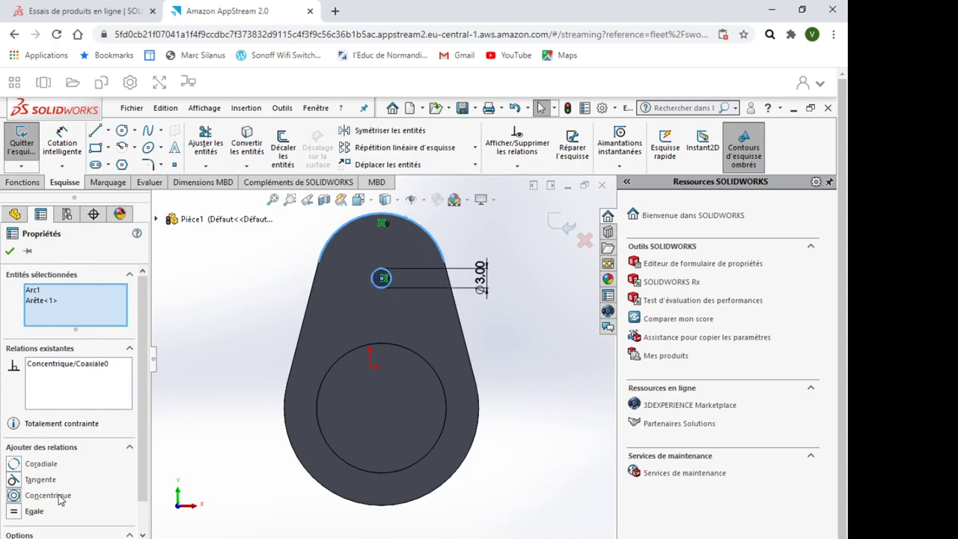
left_click(527, 385)
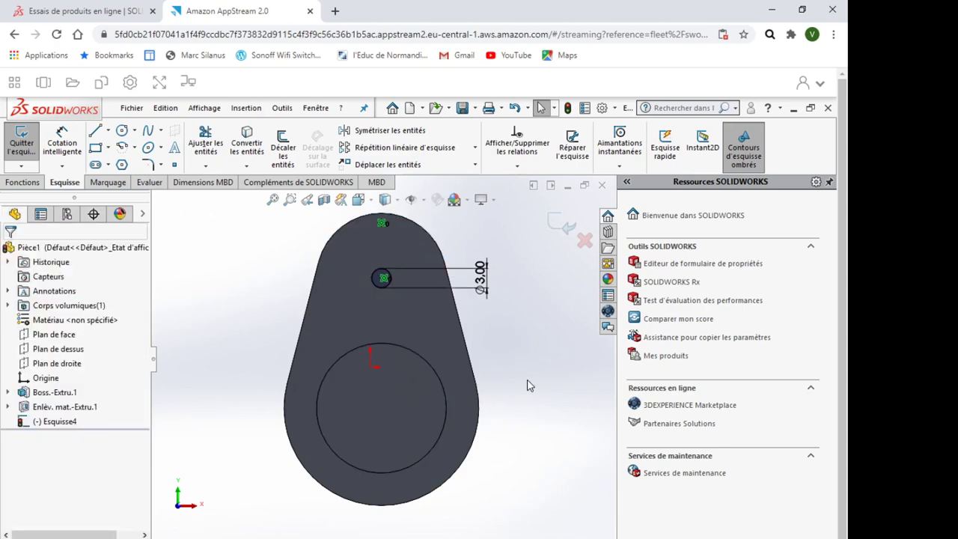
left_click(382, 278)
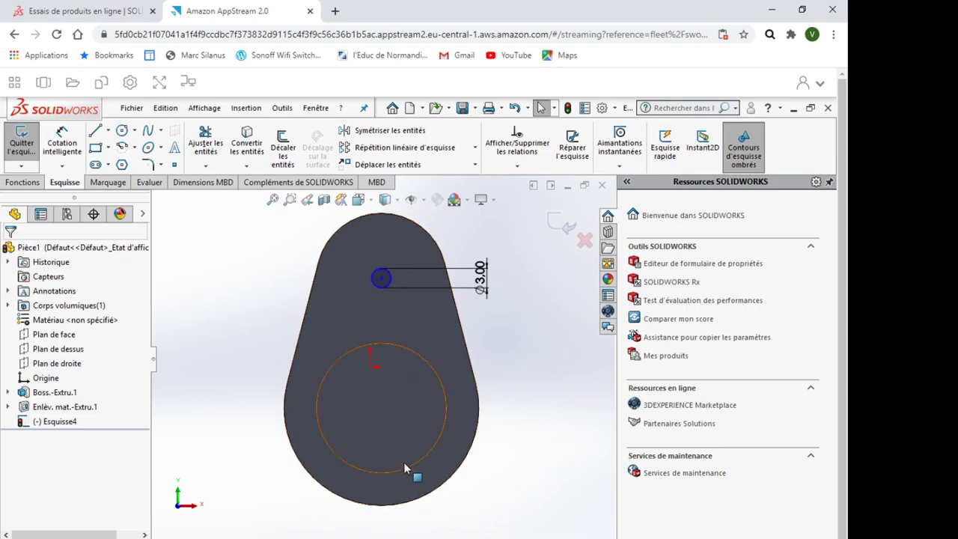
Dimension the distance between the centres of the large pocket and the 3 mm circle as 25 mm
left_click(64, 144)
left_click(423, 461)
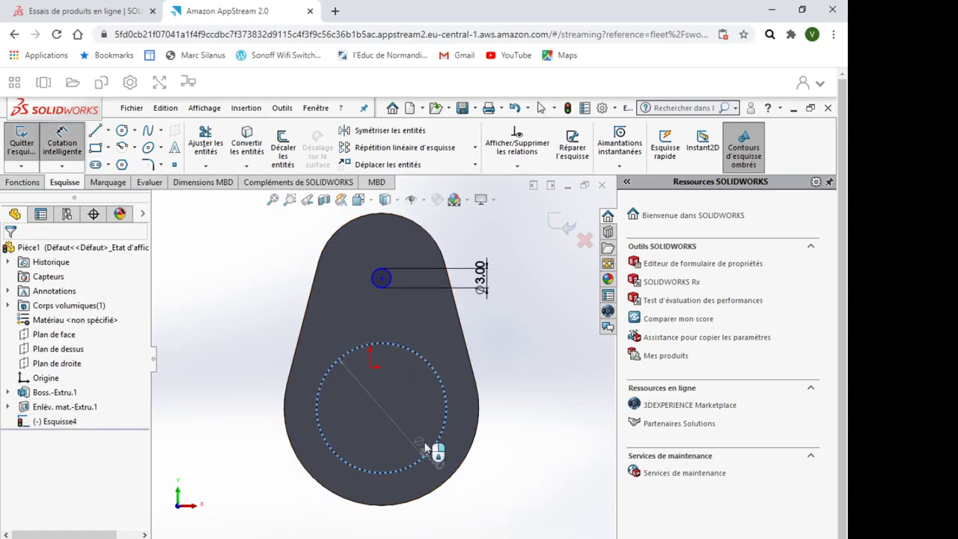
left_click(389, 280)
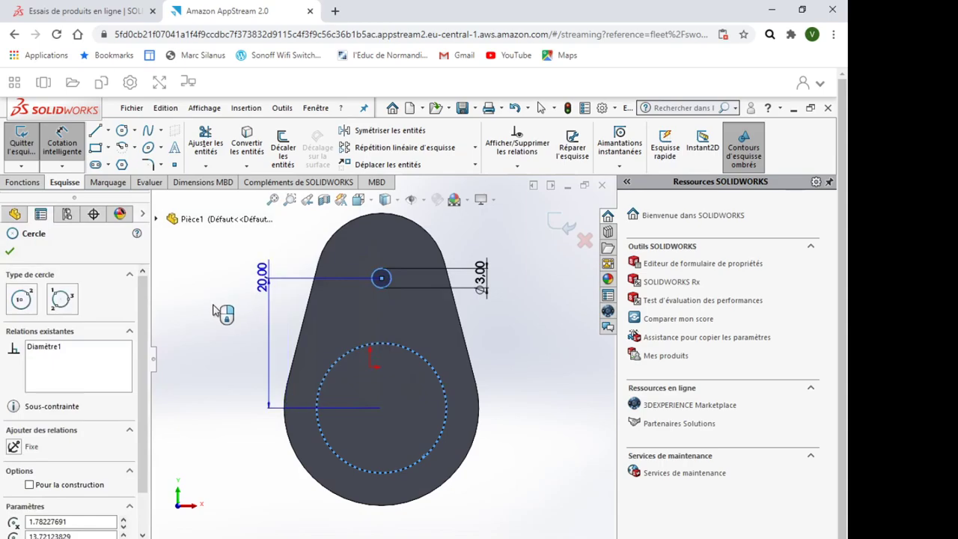
left_click(216, 337)
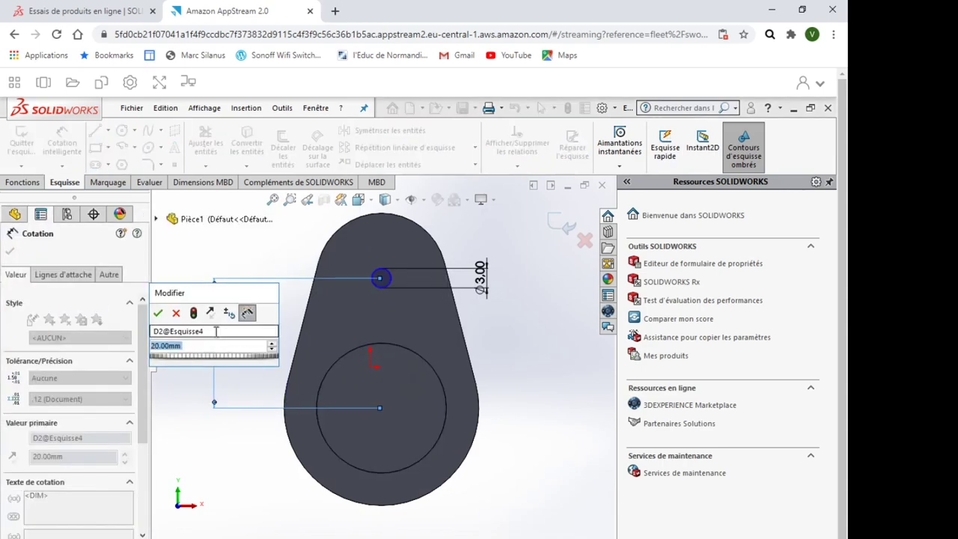
type("25")
key("Return")
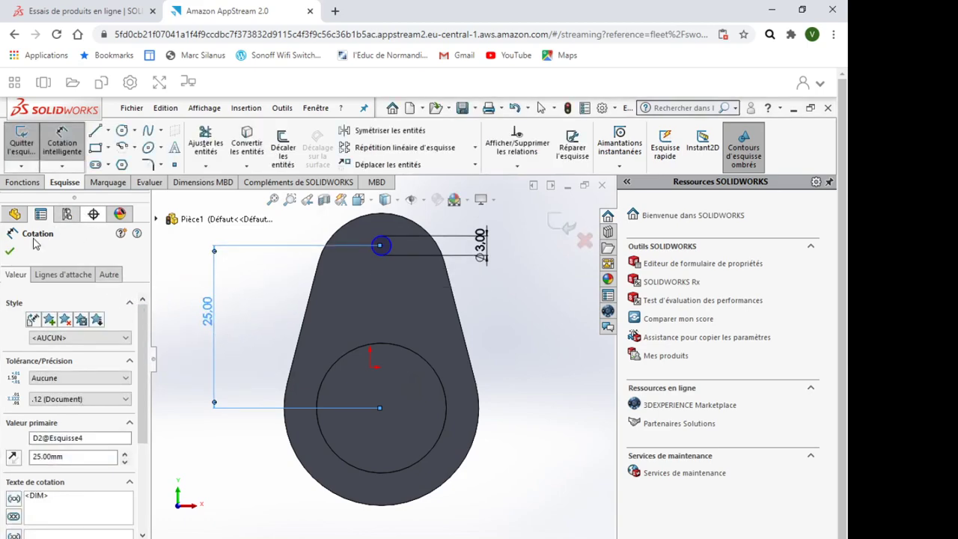
left_click(10, 251)
Cut-extrude the 3 mm circle through the full thickness of the plate
middle_click_drag(496, 321, 443, 341)
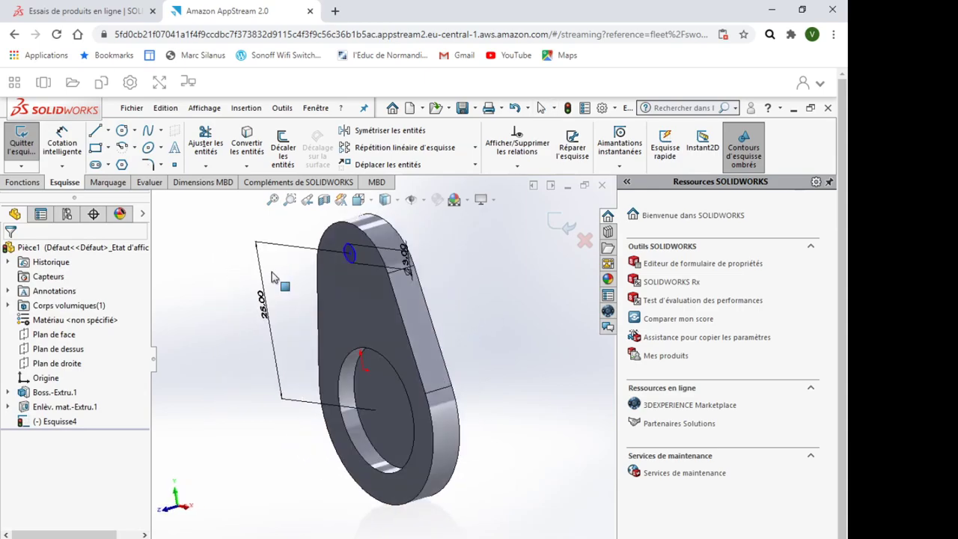
left_click(22, 182)
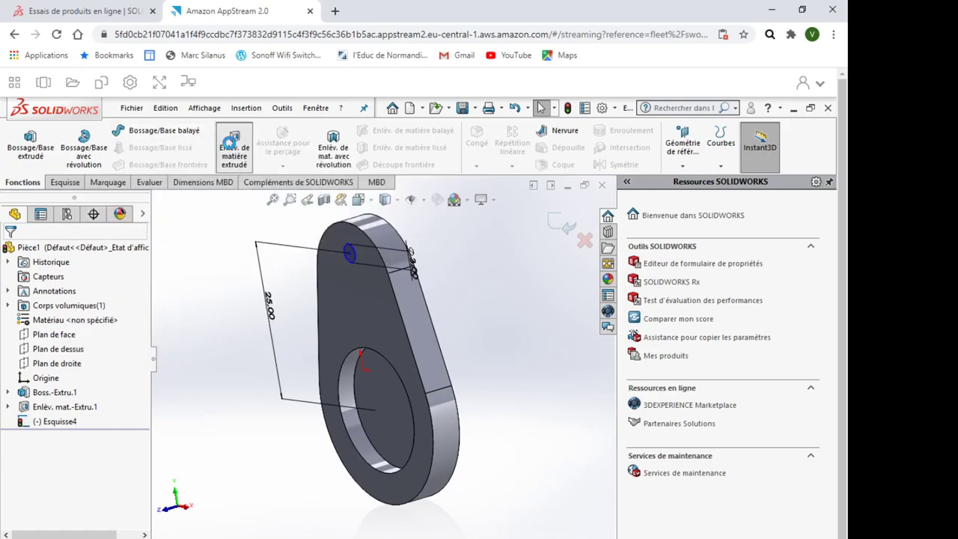
left_click(230, 144)
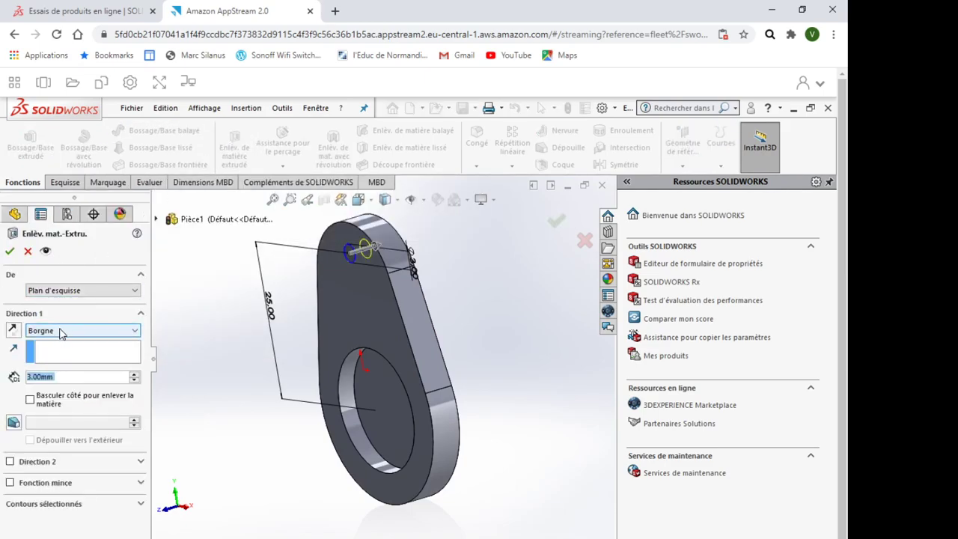
left_click(61, 332)
left_click(61, 352)
left_click(9, 252)
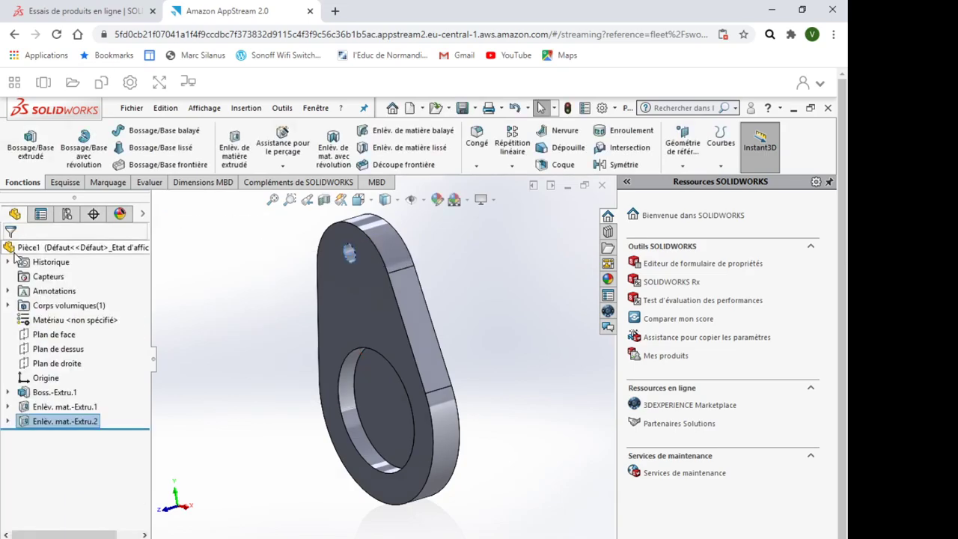
middle_click_drag(168, 381, 241, 318)
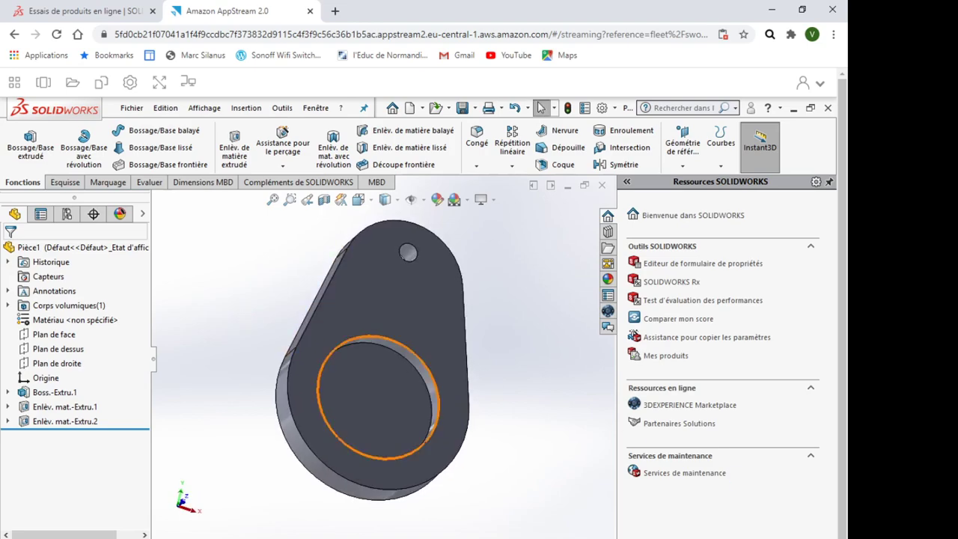
middle_click_drag(554, 288, 501, 309)
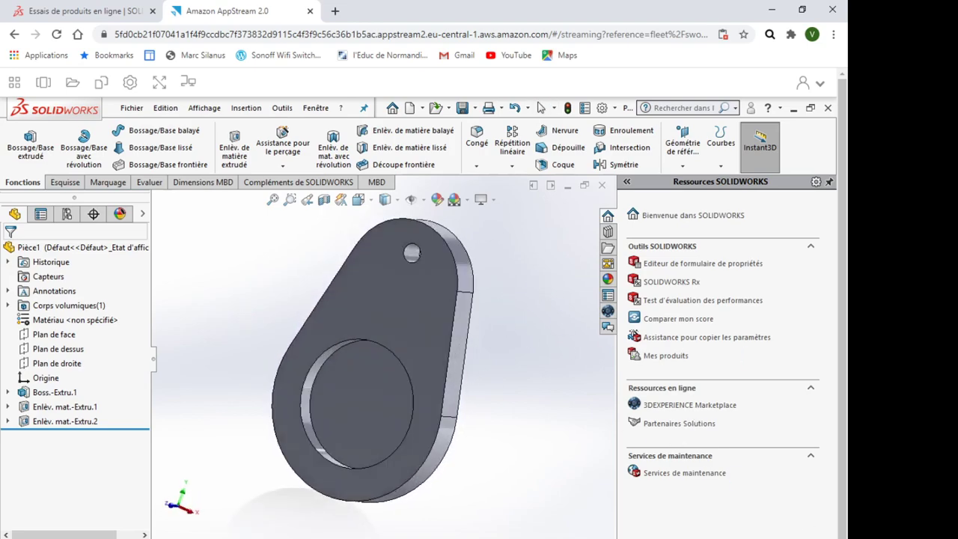